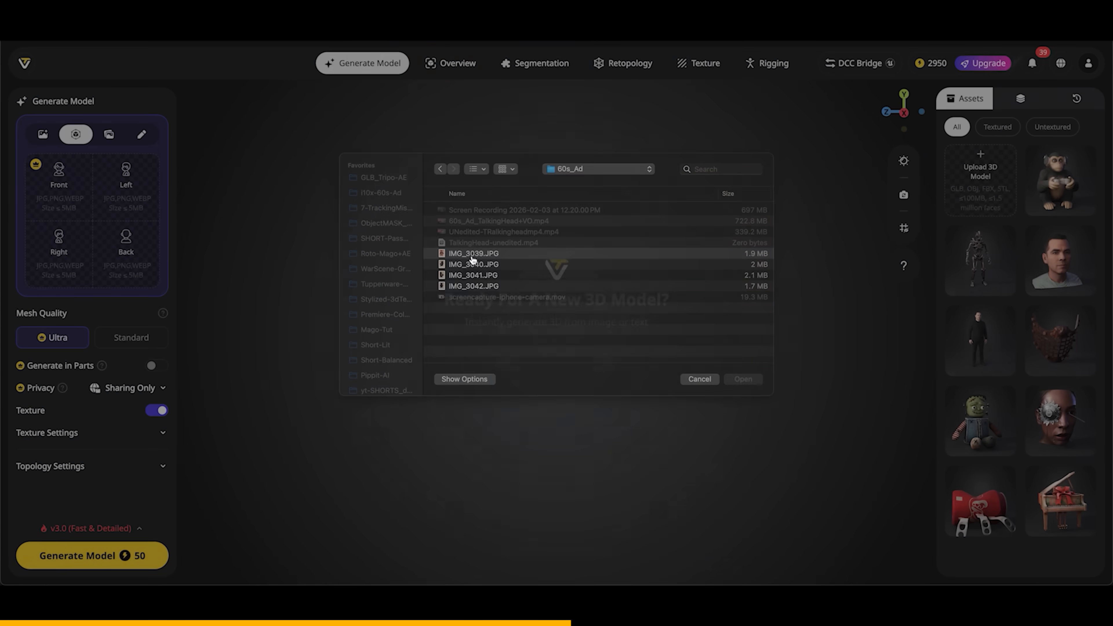
{"action": "double_click", "coordinate": [473, 258]}
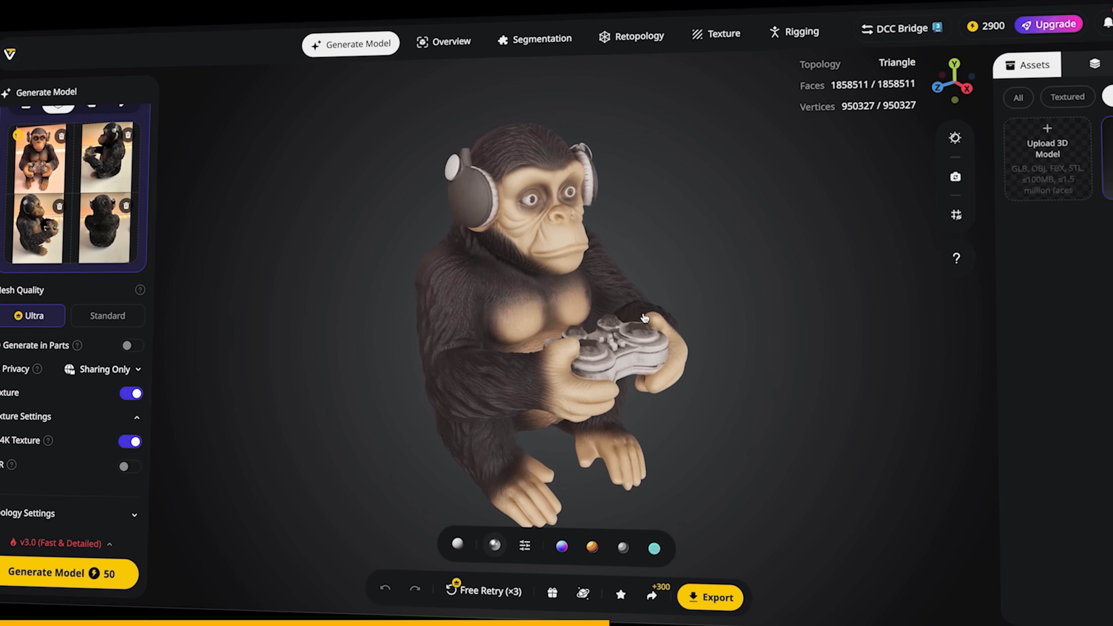
{"action": "left_click_drag", "start_coordinate": [591, 324], "coordinate": [599, 290]}
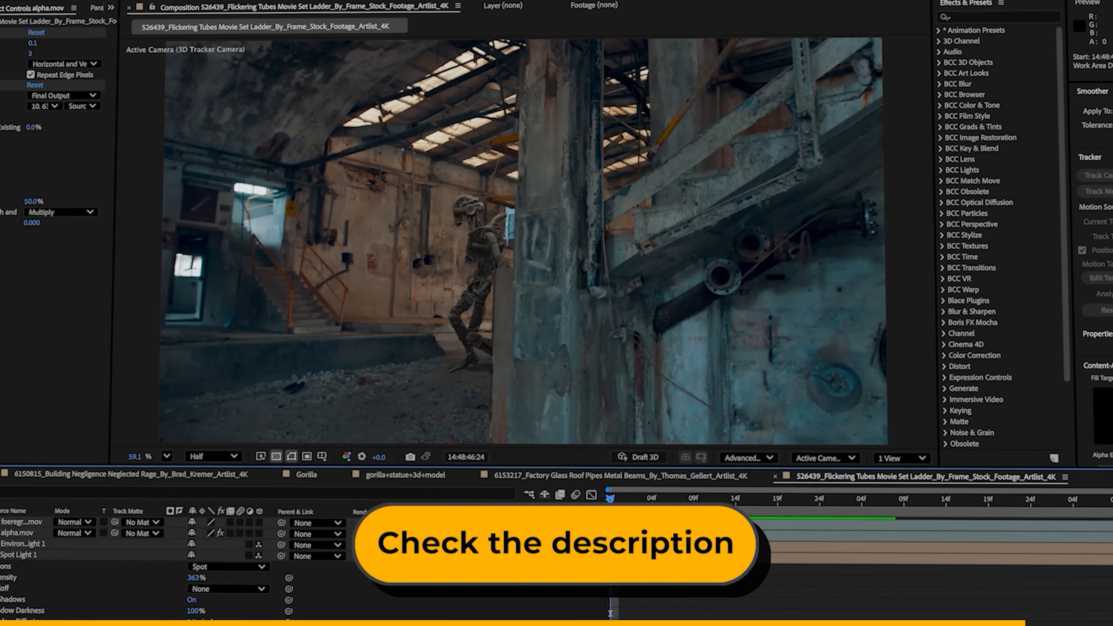
{"action": "left_click_drag", "start_coordinate": [609, 498], "coordinate": [759, 502]}
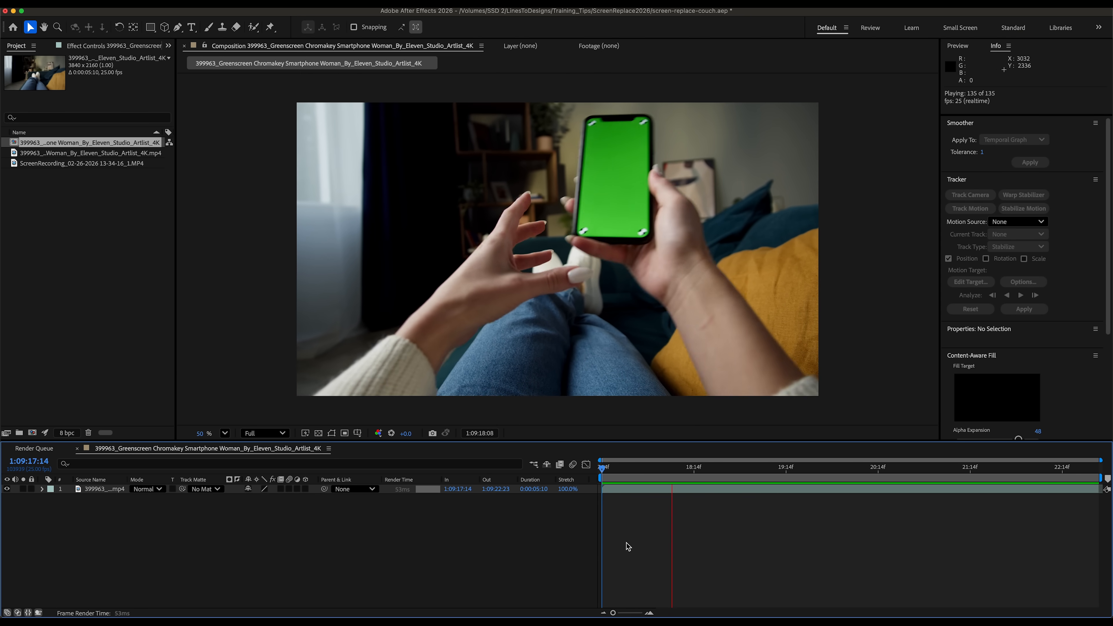
- Preview the green-screen phone clip and the screen recording footage by playing and scrubbing through them
{"action": "left_click_drag", "start_coordinate": [602, 472], "coordinate": [773, 481]}
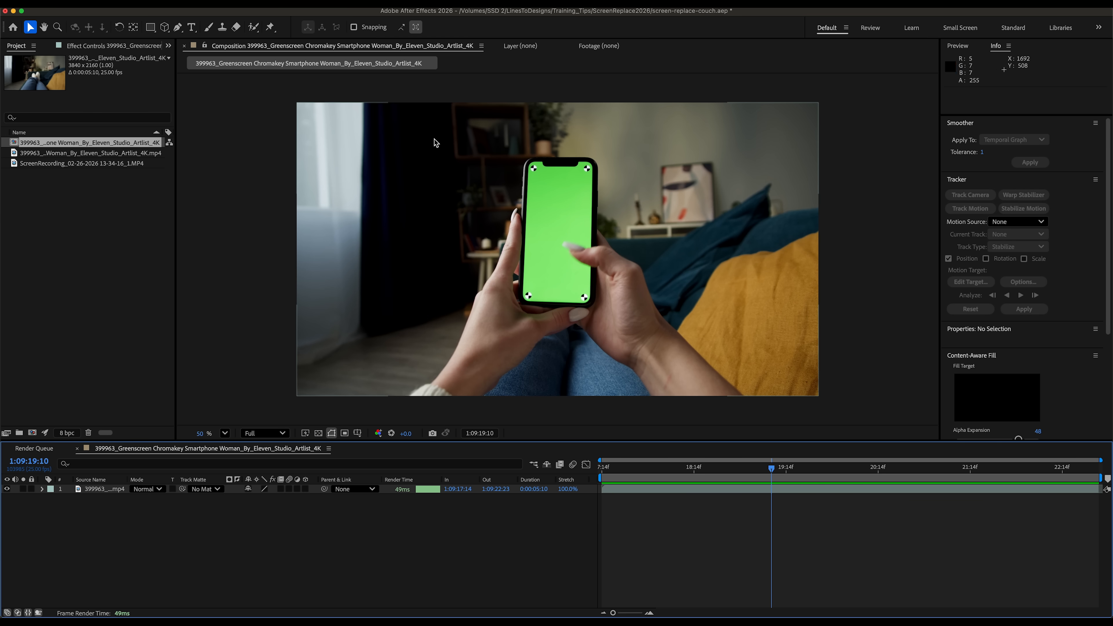
{"action": "double_click", "coordinate": [55, 163]}
{"action": "key", "text": "space"}
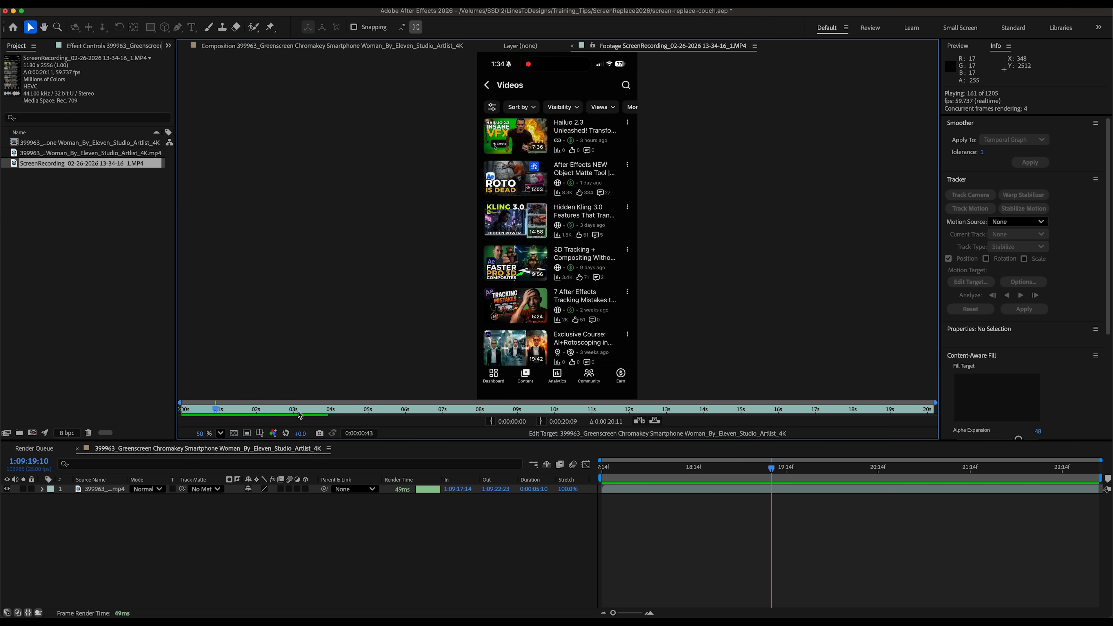
{"action": "left_click", "coordinate": [247, 414]}
{"action": "left_click_drag", "start_coordinate": [248, 415], "coordinate": [310, 418]}
{"action": "left_click_drag", "start_coordinate": [696, 468], "coordinate": [719, 475]}
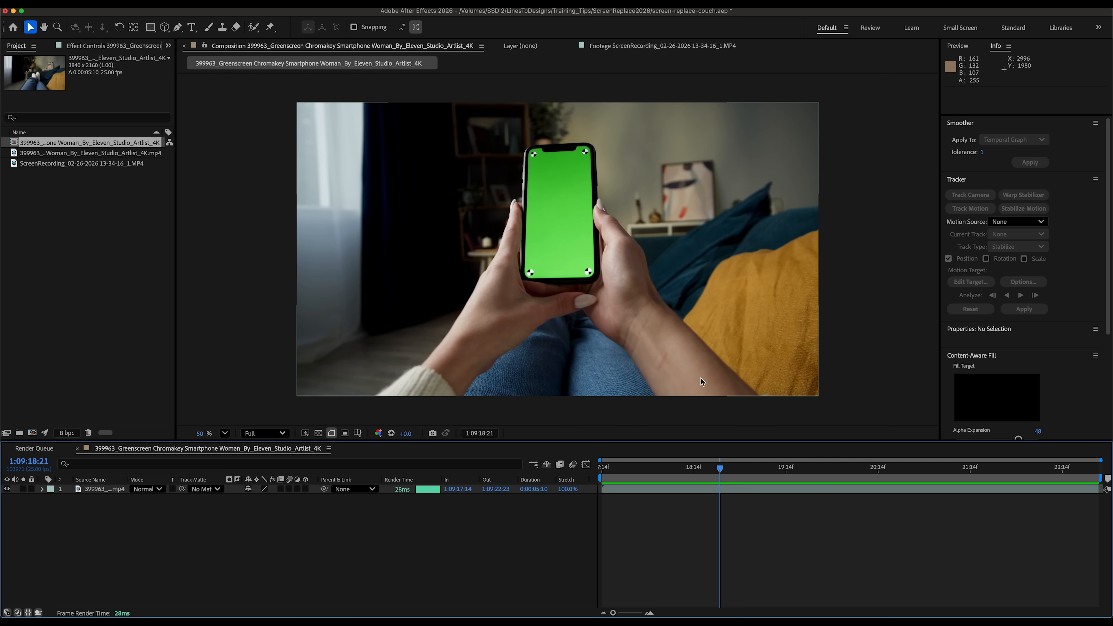
{"action": "left_click", "coordinate": [713, 473]}
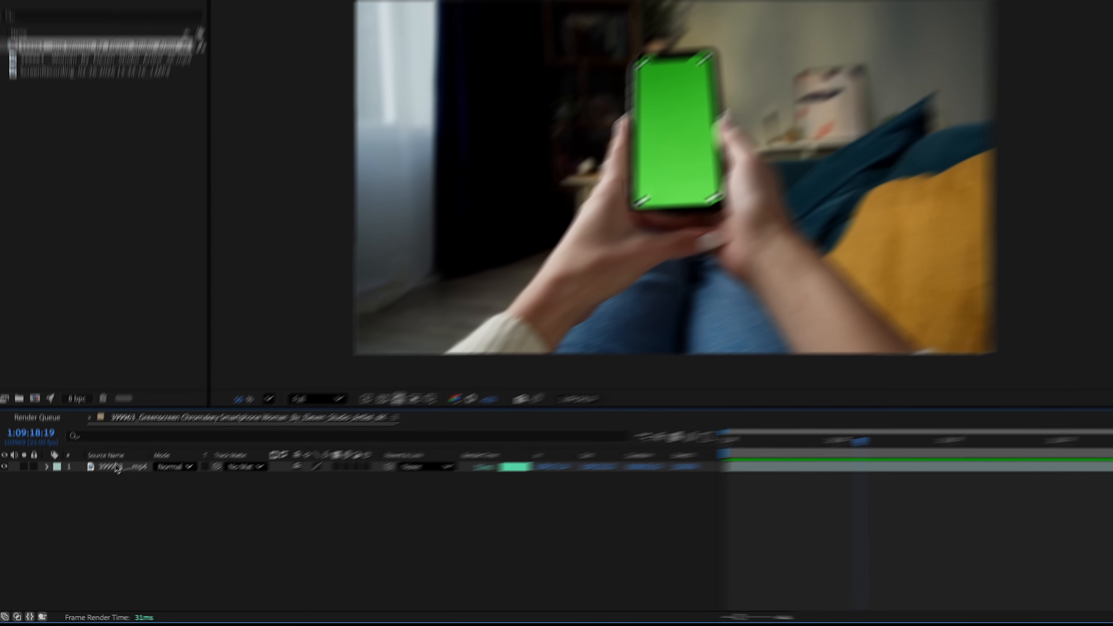
- Start a Track Motion tracker on the green-screen layer and set its track type to Perspective corner pin
{"action": "right_click", "coordinate": [98, 489]}
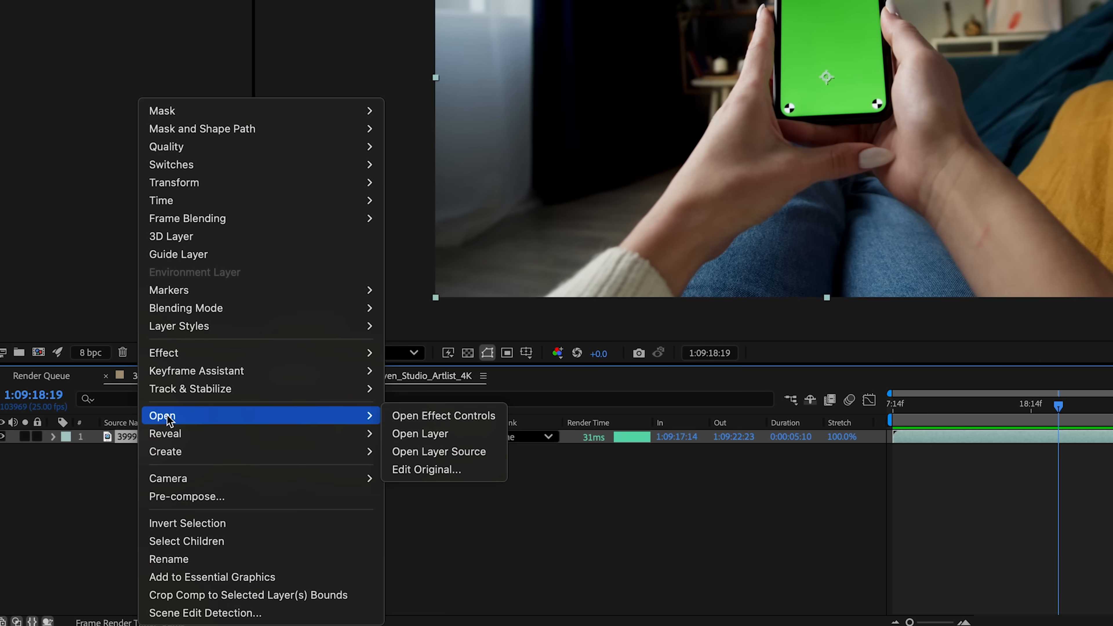
{"action": "mouse_move", "coordinate": [196, 396]}
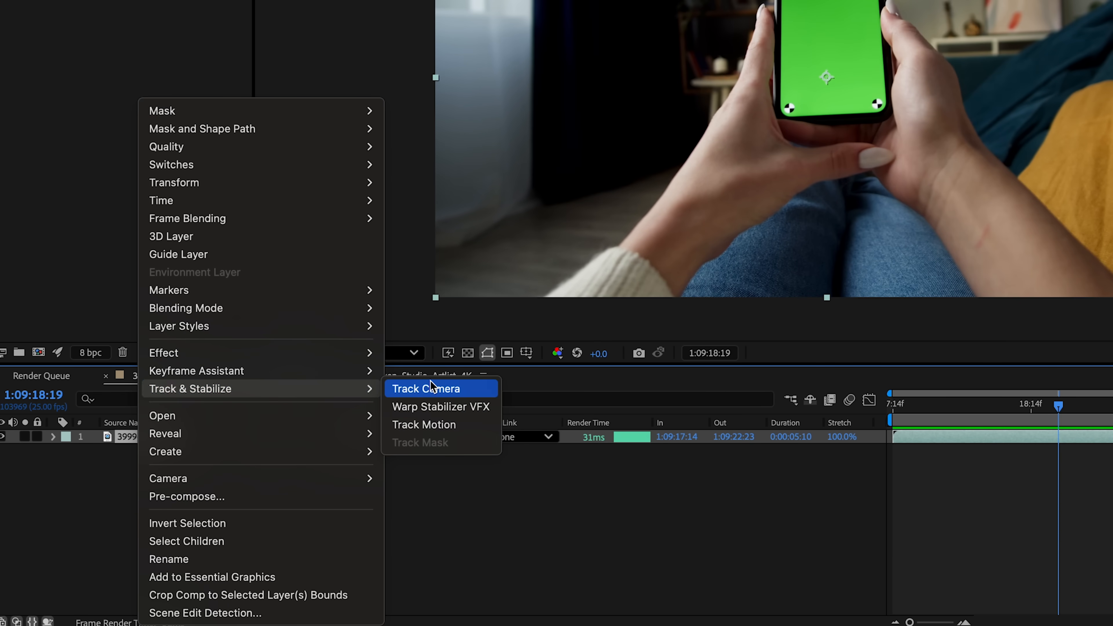
{"action": "left_click", "coordinate": [430, 424]}
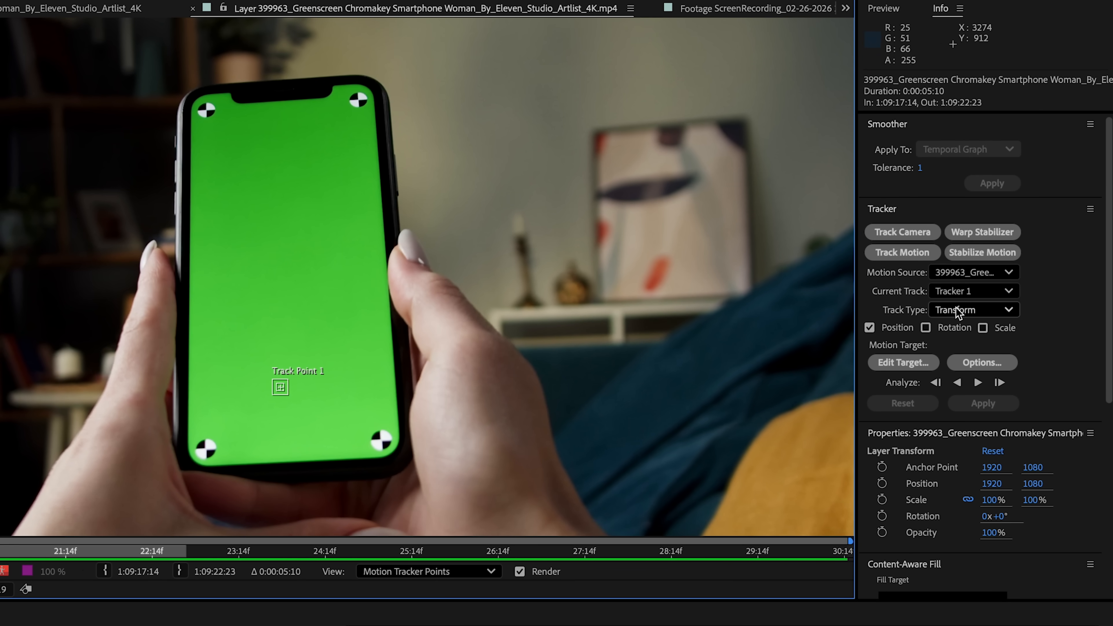
{"action": "left_click", "coordinate": [968, 310]}
{"action": "left_click", "coordinate": [977, 392]}
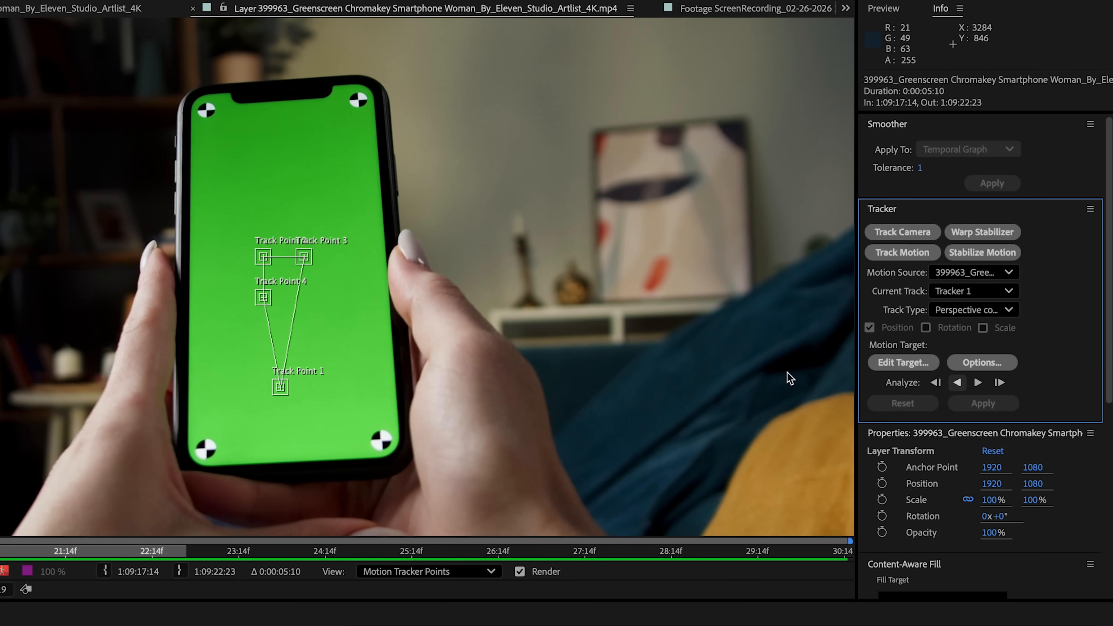
- Place the four track points onto the four corner markers of the phone screen
{"action": "scroll", "coordinate": [265, 258], "scroll_direction": "up", "scroll_amount": 1}
{"action": "left_click_drag", "start_coordinate": [280, 275], "coordinate": [240, 300]}
{"action": "left_click_drag", "start_coordinate": [350, 342], "coordinate": [456, 55]}
{"action": "left_click_drag", "start_coordinate": [245, 324], "coordinate": [239, 272]}
{"action": "left_click", "coordinate": [268, 455]}
{"action": "left_click_drag", "start_coordinate": [269, 455], "coordinate": [293, 81]}
{"action": "left_click_drag", "start_coordinate": [289, 79], "coordinate": [207, 217]}
{"action": "left_click_drag", "start_coordinate": [204, 213], "coordinate": [174, 385]}
{"action": "left_click", "coordinate": [325, 262]}
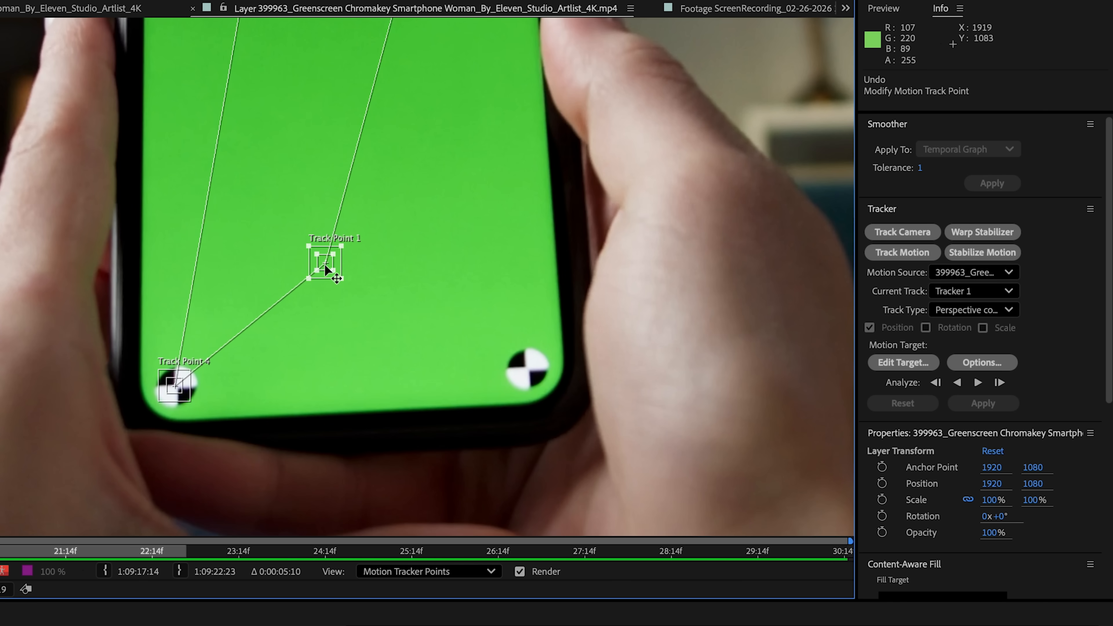
{"action": "left_click_drag", "start_coordinate": [325, 263], "coordinate": [526, 364]}
{"action": "left_click_drag", "start_coordinate": [250, 57], "coordinate": [324, 473]}
{"action": "mouse_move", "coordinate": [330, 330]}
{"action": "left_mouse_down"}
{"action": "mouse_move", "coordinate": [242, 148]}
{"action": "mouse_move", "coordinate": [247, 132]}
{"action": "left_mouse_up"}
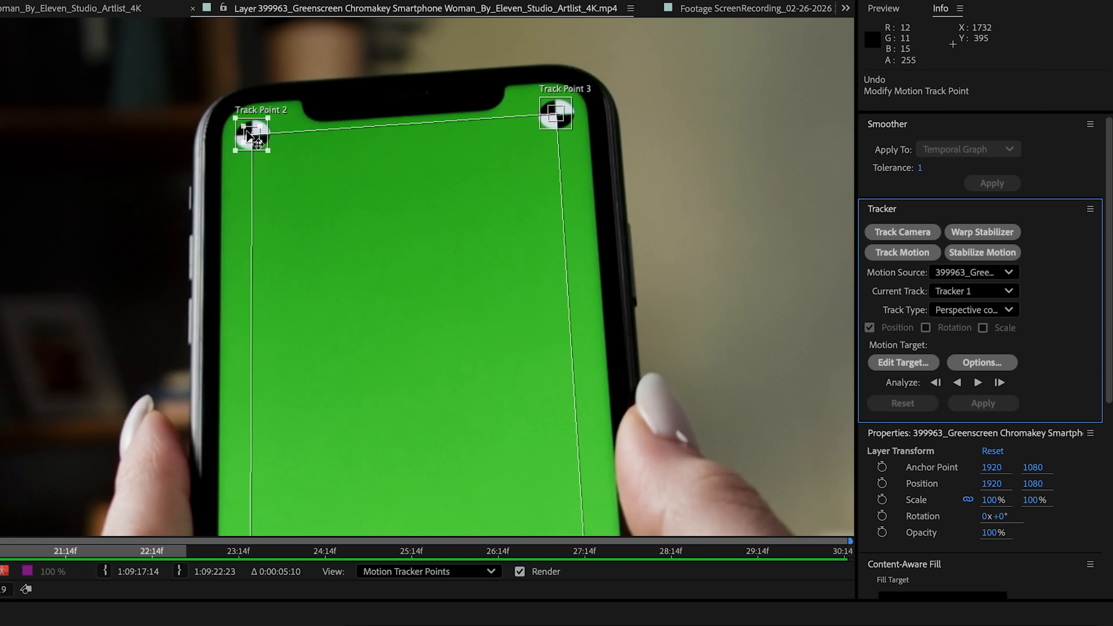
{"action": "key", "text": "comma"}
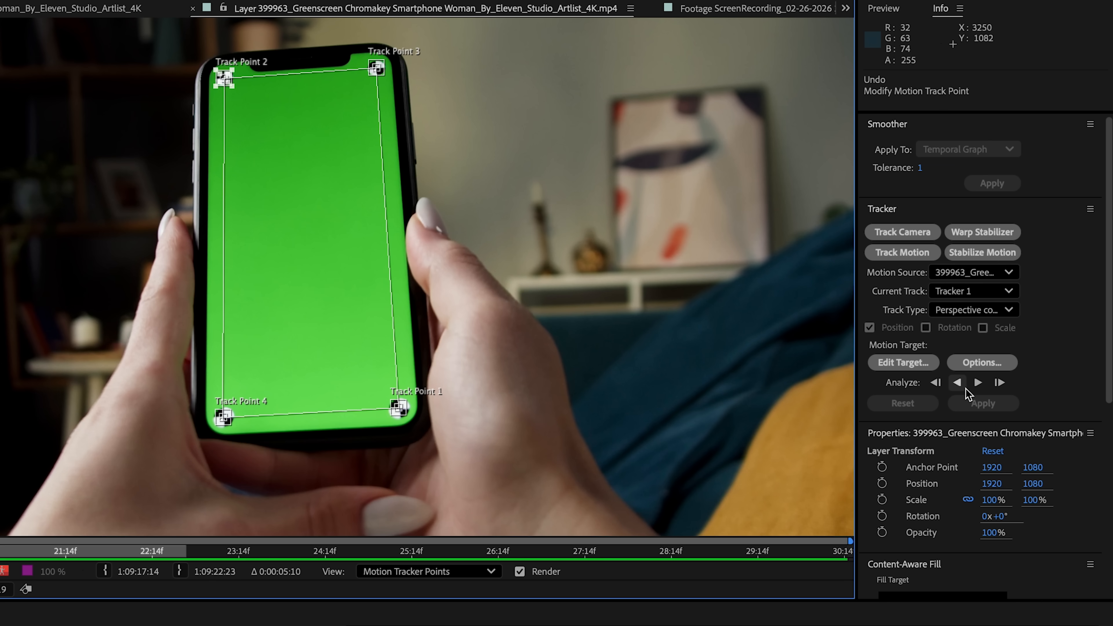
- Analyze the tracker forward and backward through the clip, then scrub to review the track
{"action": "left_click", "coordinate": [977, 382]}
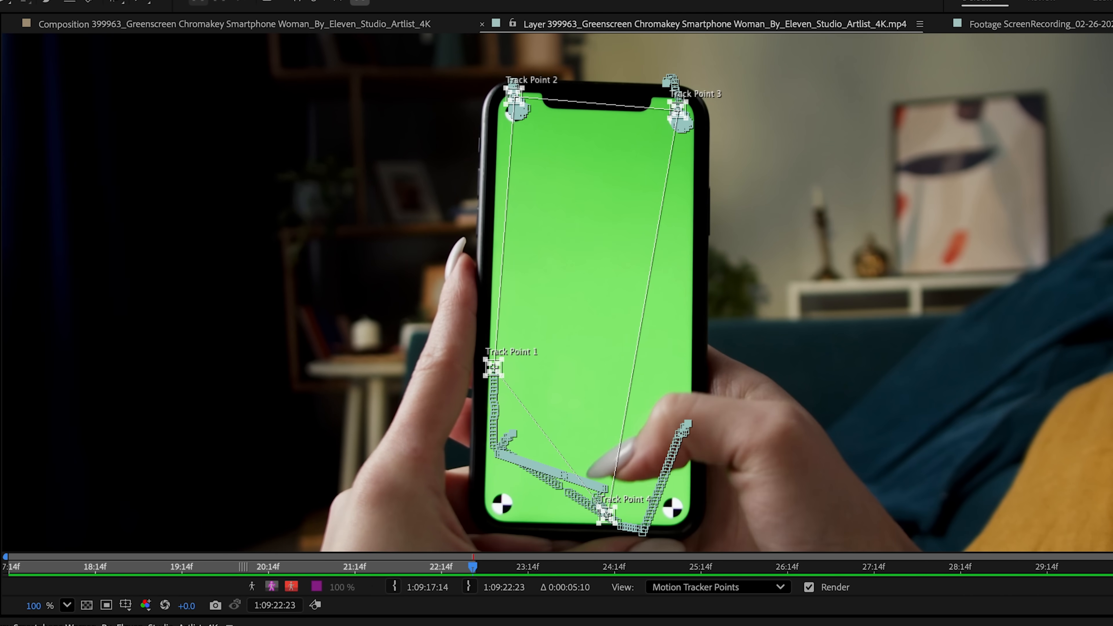
{"action": "left_click_drag", "start_coordinate": [472, 625], "coordinate": [386, 625]}
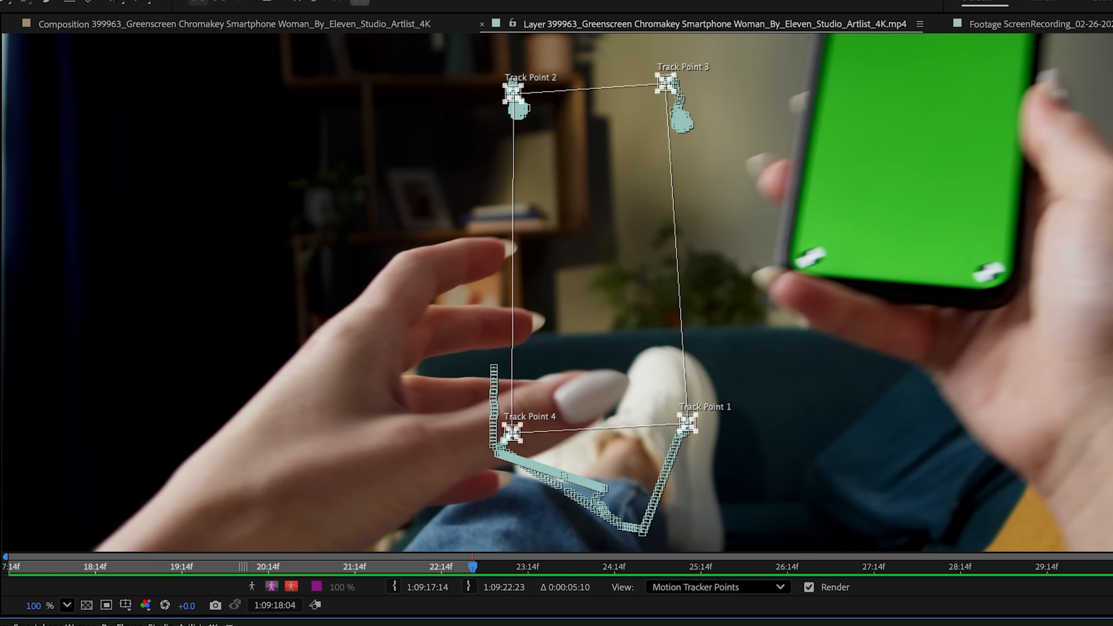
{"action": "left_click_drag", "start_coordinate": [722, 625], "coordinate": [723, 474]}
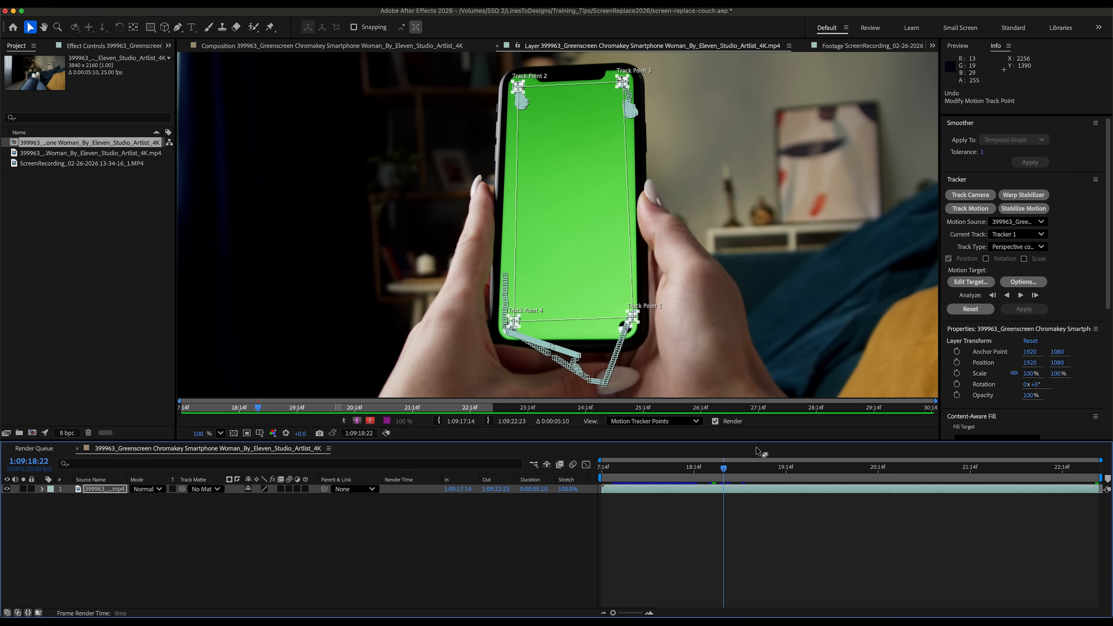
{"action": "left_click", "coordinate": [1006, 295]}
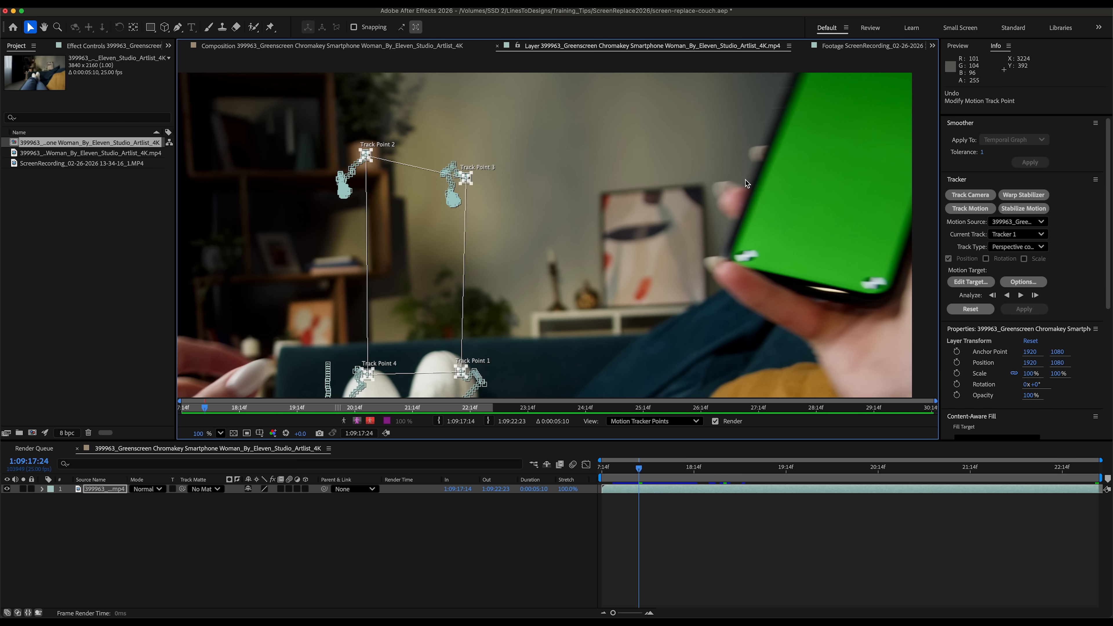
{"action": "left_click", "coordinate": [710, 484]}
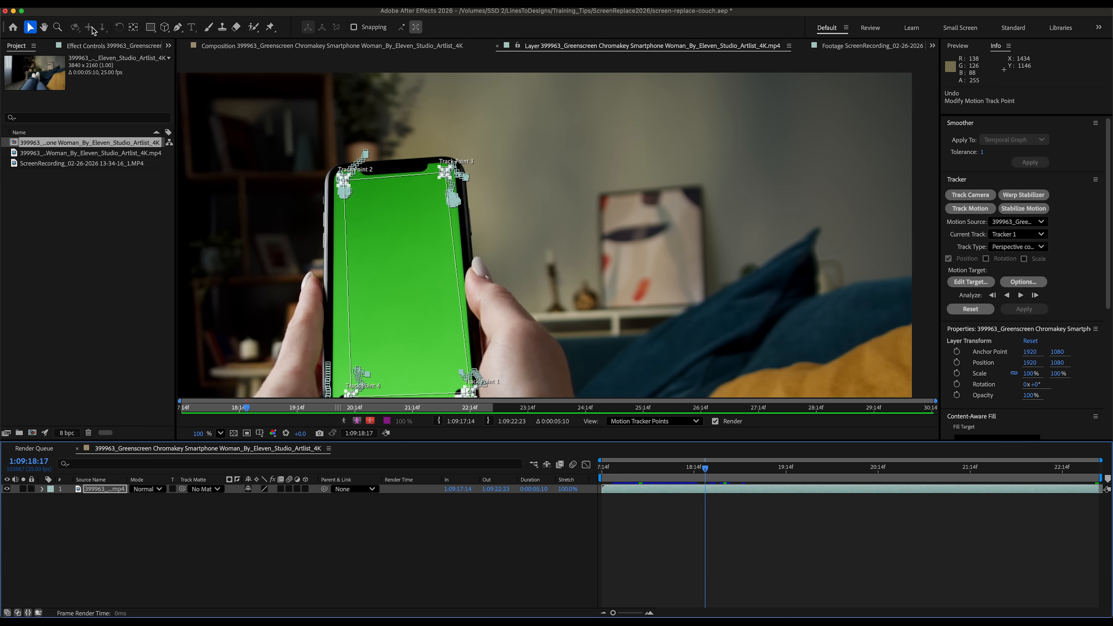
- Apply Track in Boris FX Mocha to the green-screen layer and launch Mocha AE
{"action": "left_click", "coordinate": [93, 46]}
{"action": "left_click", "coordinate": [326, 45]}
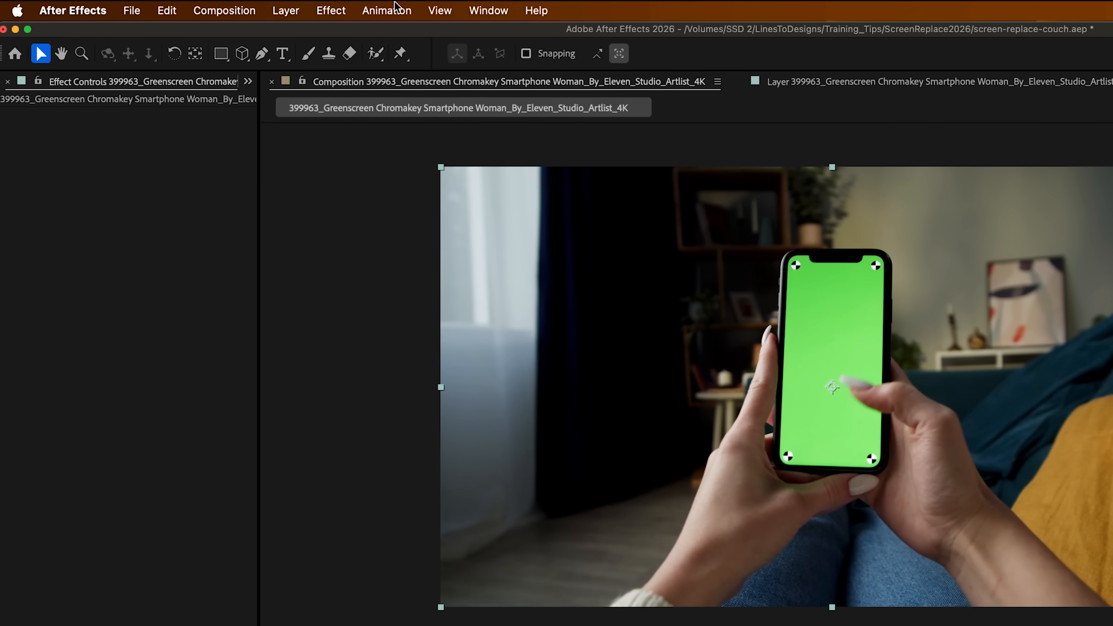
{"action": "left_click", "coordinate": [327, 9]}
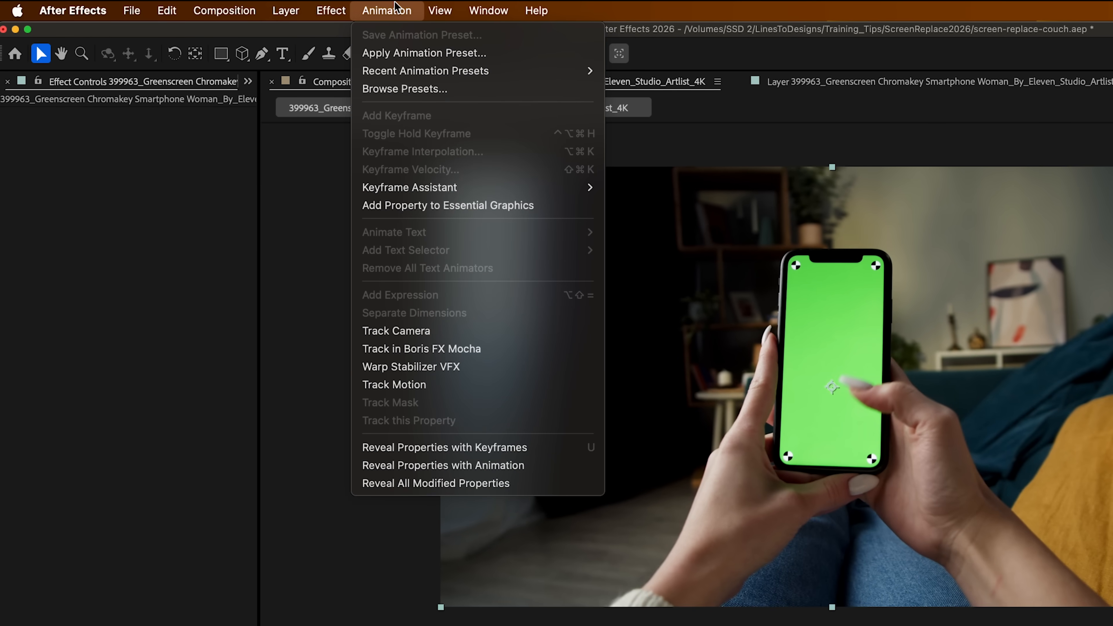
{"action": "left_click", "coordinate": [446, 350]}
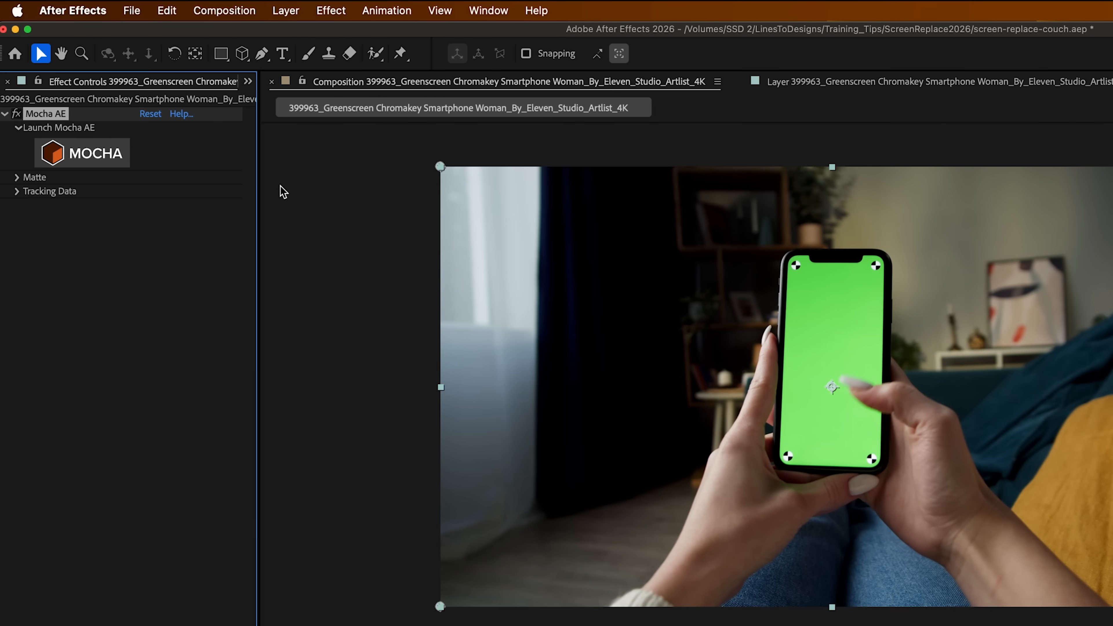
{"action": "left_click", "coordinate": [92, 162]}
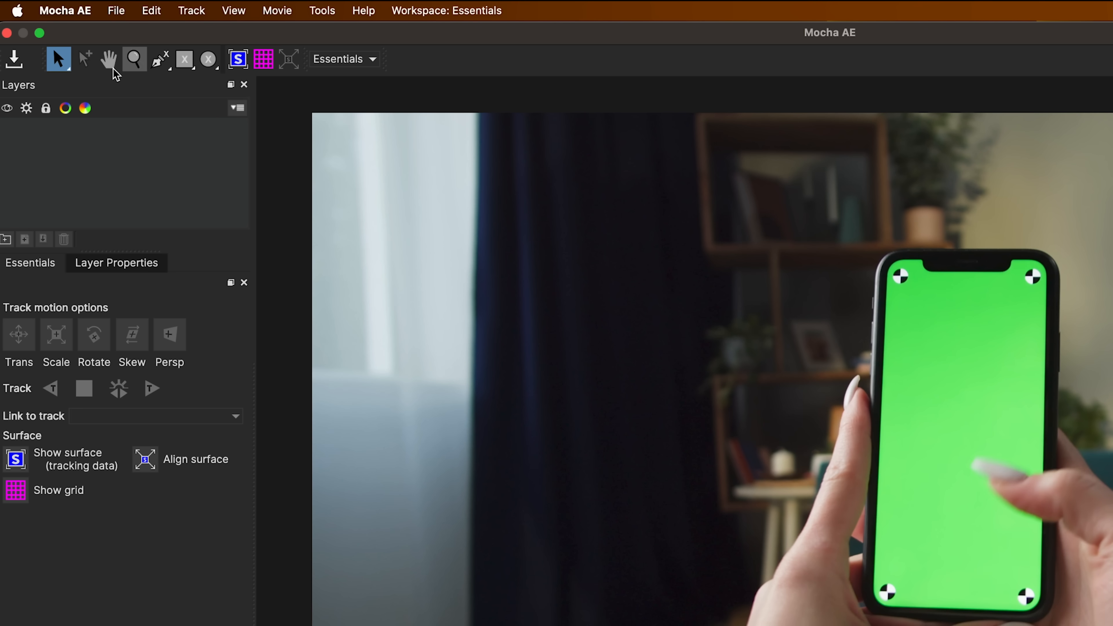
- Draw an X-spline shape around the phone and adjust its points to fit the phone's edges
{"action": "left_click", "coordinate": [163, 61]}
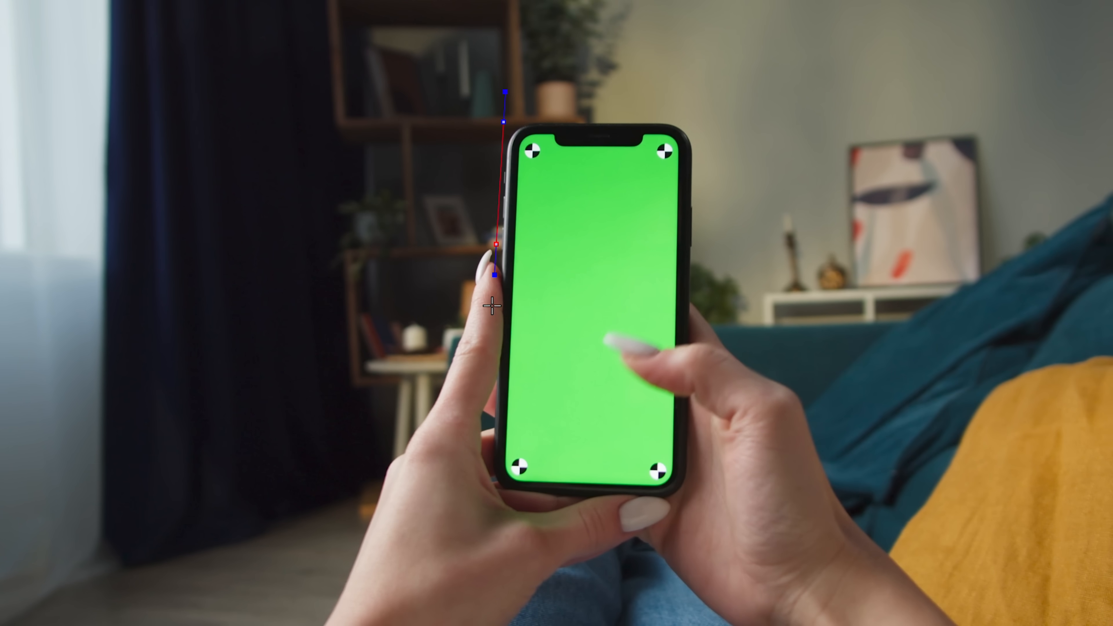
{"action": "left_click", "coordinate": [688, 499]}
{"action": "left_click", "coordinate": [695, 122]}
{"action": "right_click", "coordinate": [696, 122]}
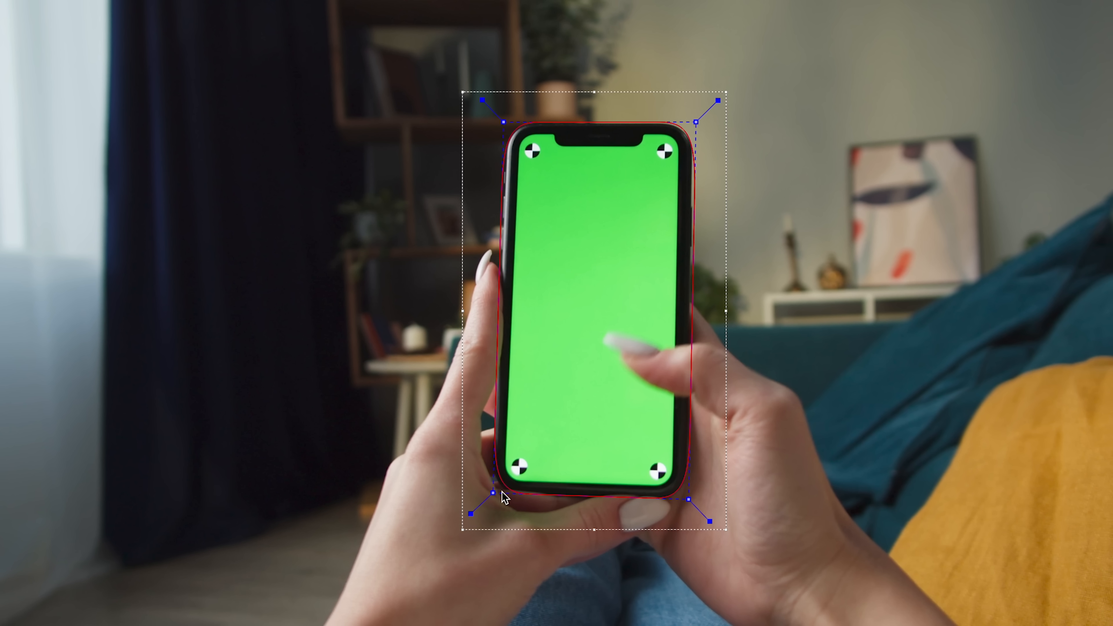
{"action": "left_click_drag", "start_coordinate": [498, 489], "coordinate": [493, 494]}
{"action": "left_click_drag", "start_coordinate": [687, 496], "coordinate": [690, 498]}
{"action": "left_click_drag", "start_coordinate": [696, 122], "coordinate": [698, 121]}
{"action": "left_click_drag", "start_coordinate": [504, 123], "coordinate": [502, 120]}
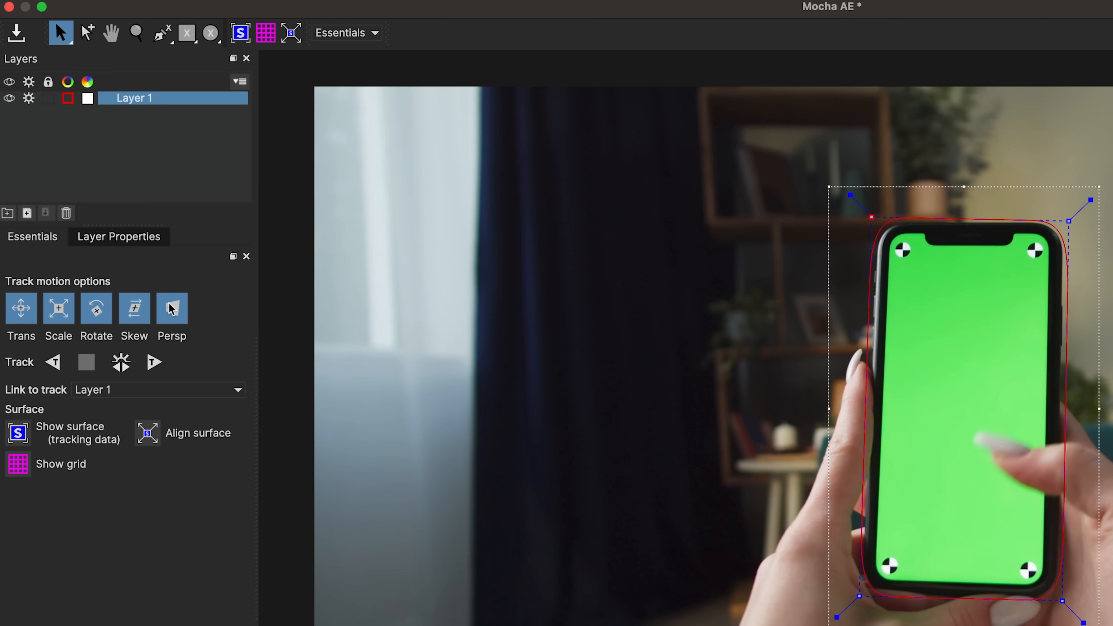
- Show the surface and align its corners to the phone screen's corner markers
{"action": "left_click", "coordinate": [18, 435]}
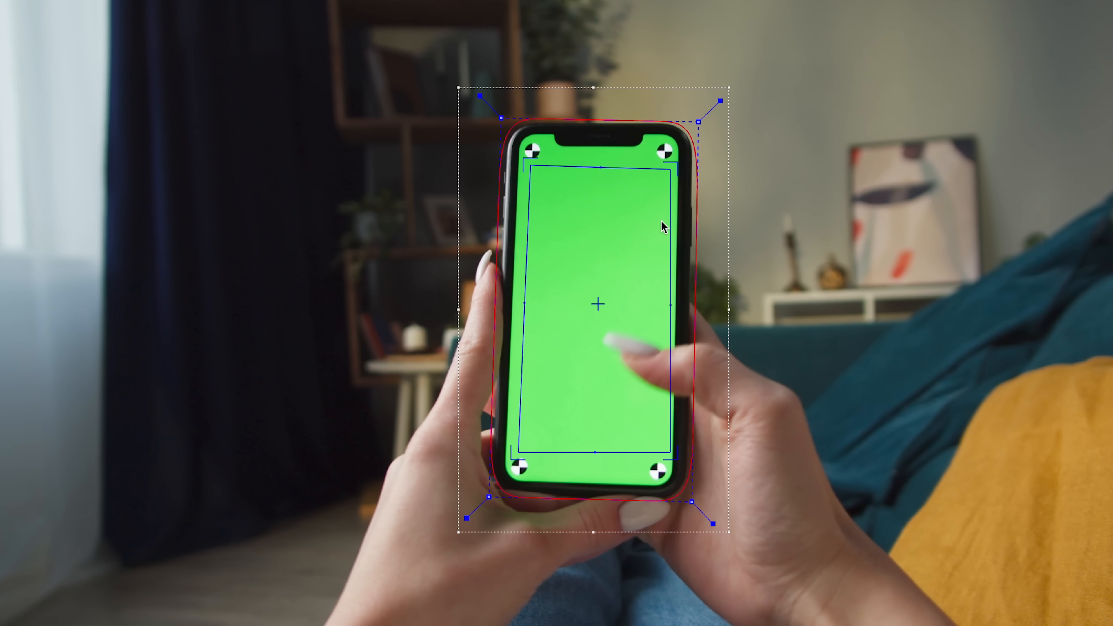
{"action": "left_click_drag", "start_coordinate": [529, 163], "coordinate": [517, 130]}
{"action": "left_click_drag", "start_coordinate": [668, 165], "coordinate": [680, 134]}
{"action": "left_click_drag", "start_coordinate": [518, 452], "coordinate": [501, 474]}
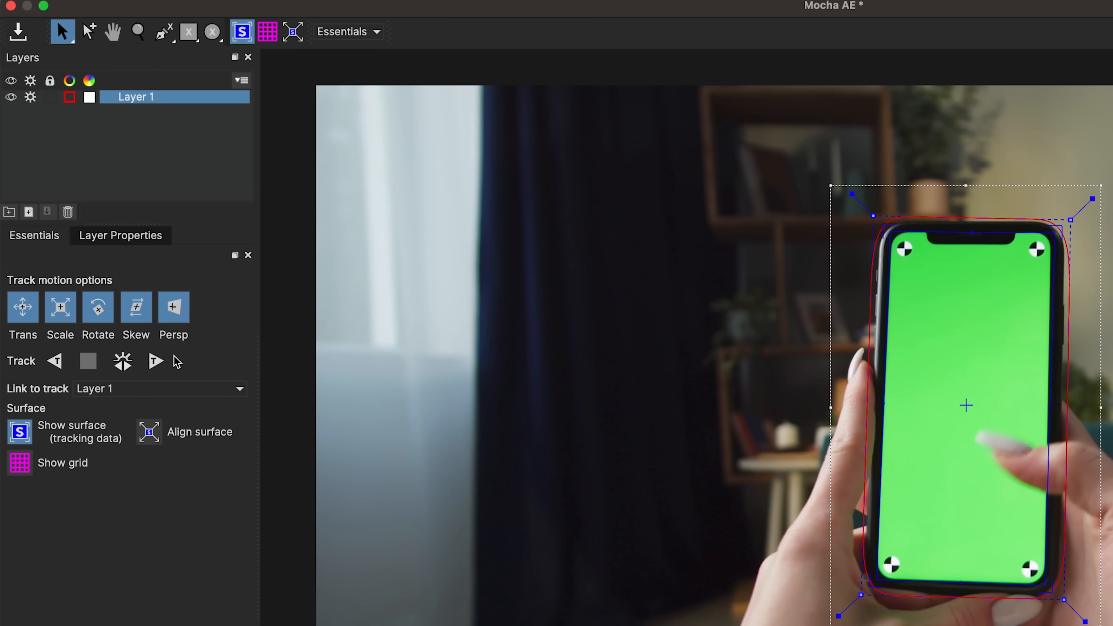
- Track the shape layer in both directions through the clip and scrub the timeline to review it
{"action": "left_click", "coordinate": [122, 364]}
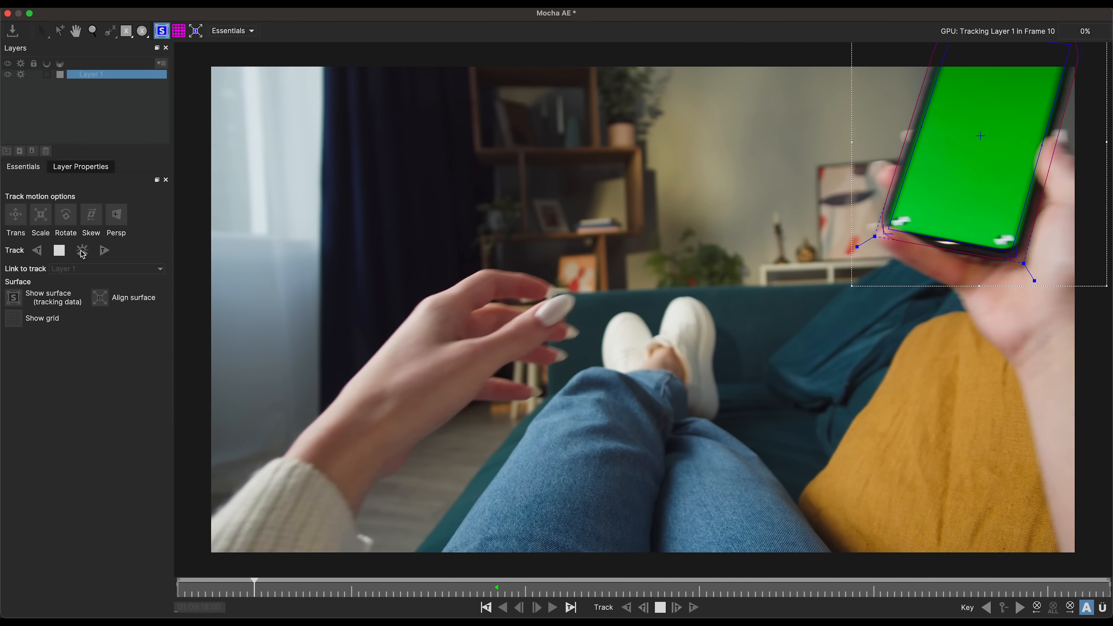
{"action": "left_click", "coordinate": [323, 589]}
{"action": "left_click_drag", "start_coordinate": [317, 591], "coordinate": [368, 591]}
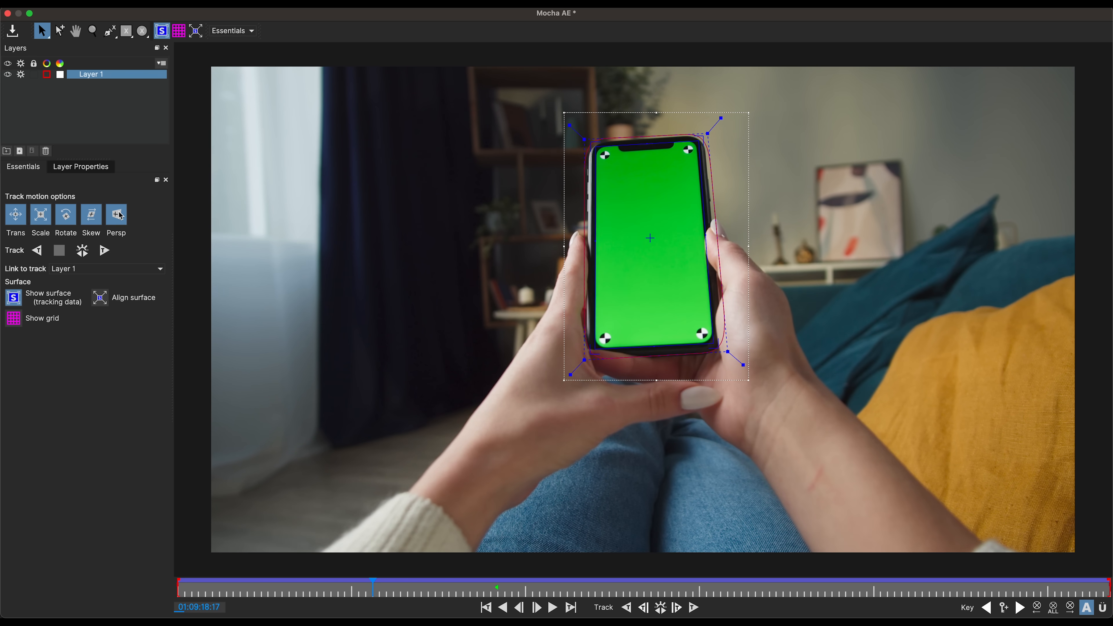
{"action": "left_click_drag", "start_coordinate": [369, 591], "coordinate": [280, 597]}
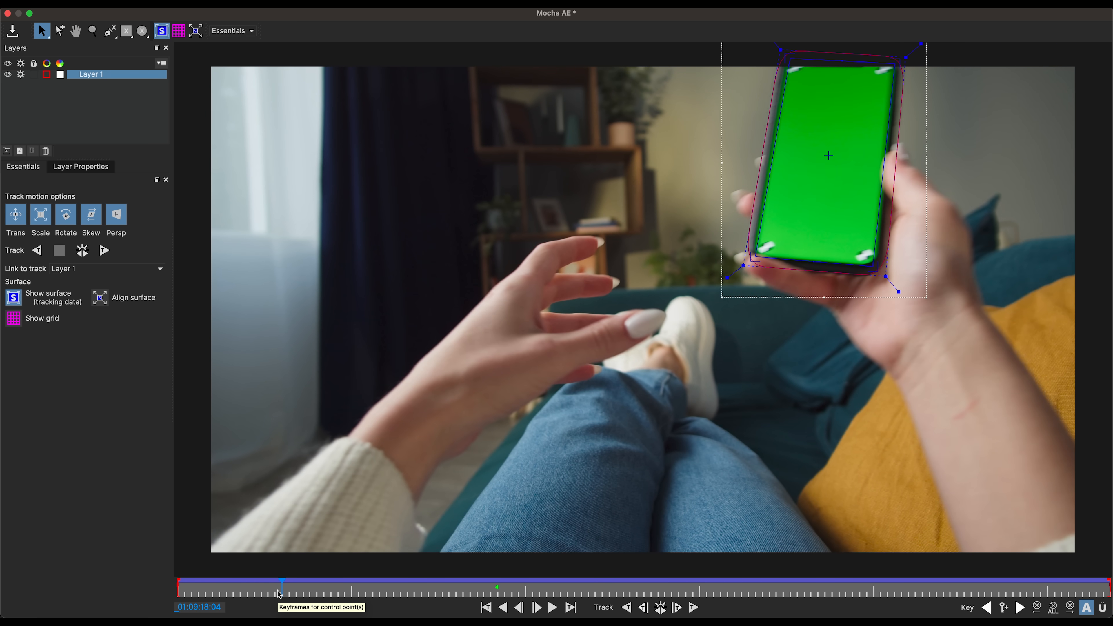
{"action": "left_click_drag", "start_coordinate": [279, 594], "coordinate": [470, 588]}
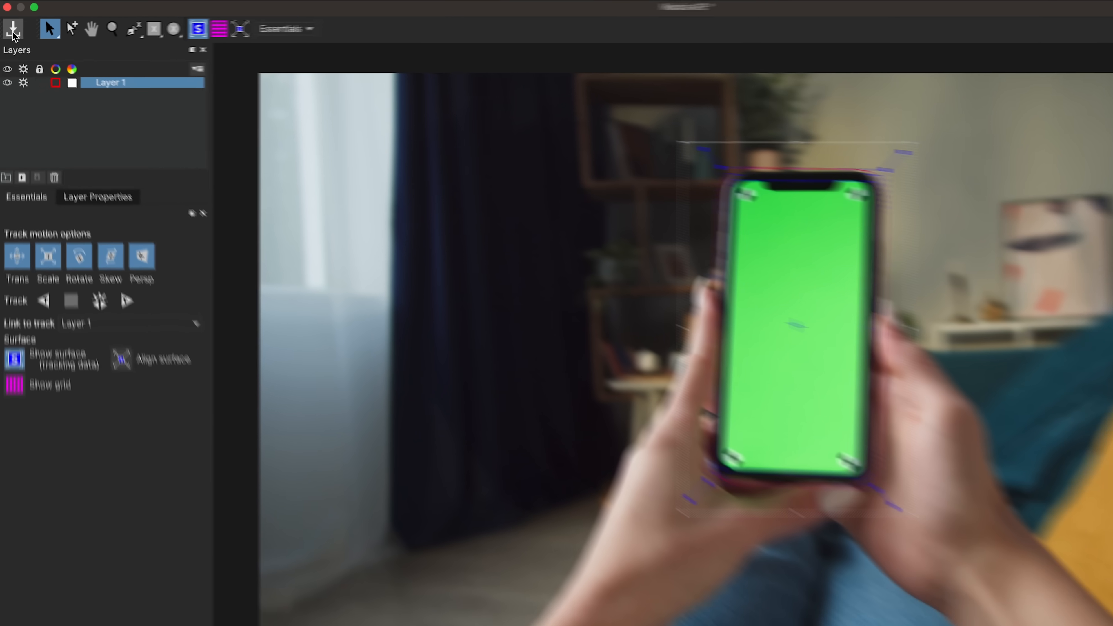
- Save and close the Mocha session, then expand the Mocha AE effect's Tracking Data properties
{"action": "left_click", "coordinate": [12, 33]}
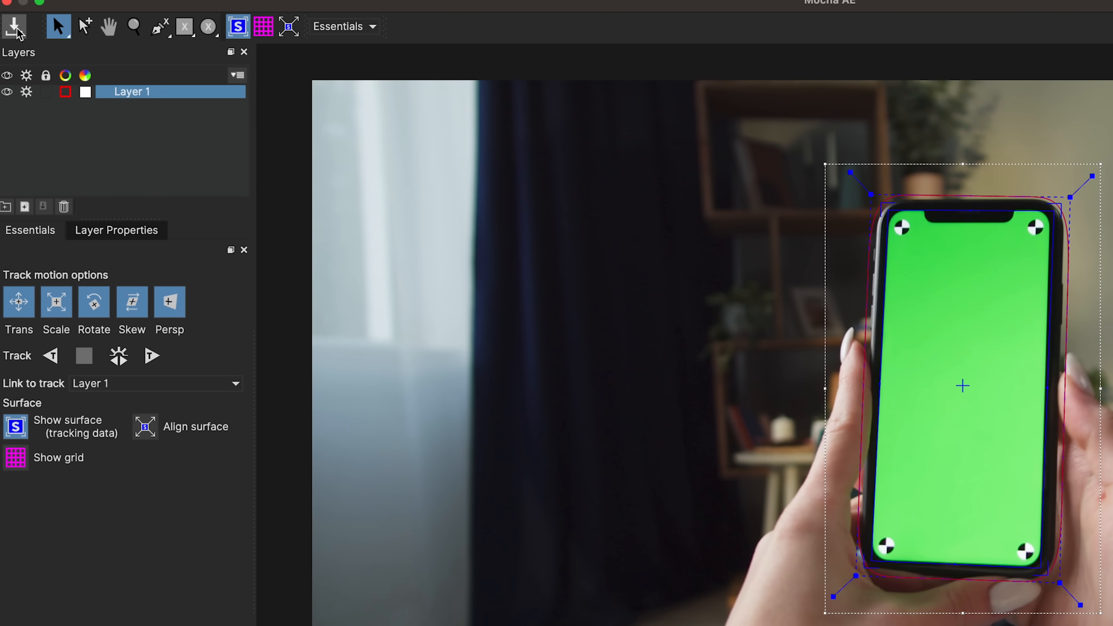
{"action": "left_click", "coordinate": [7, 2]}
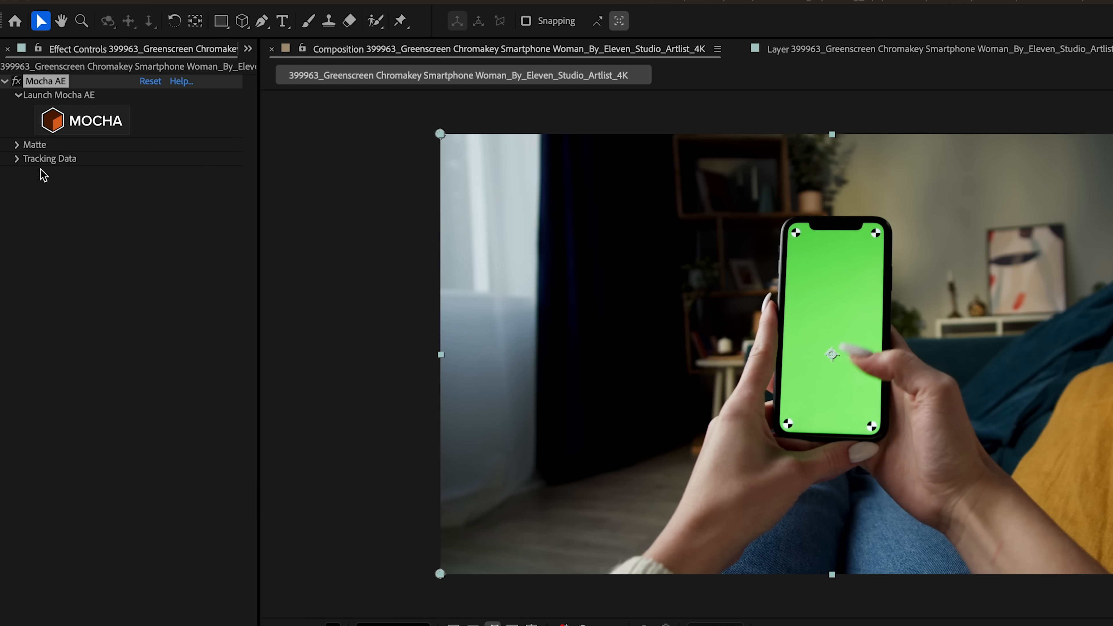
{"action": "left_click", "coordinate": [18, 159]}
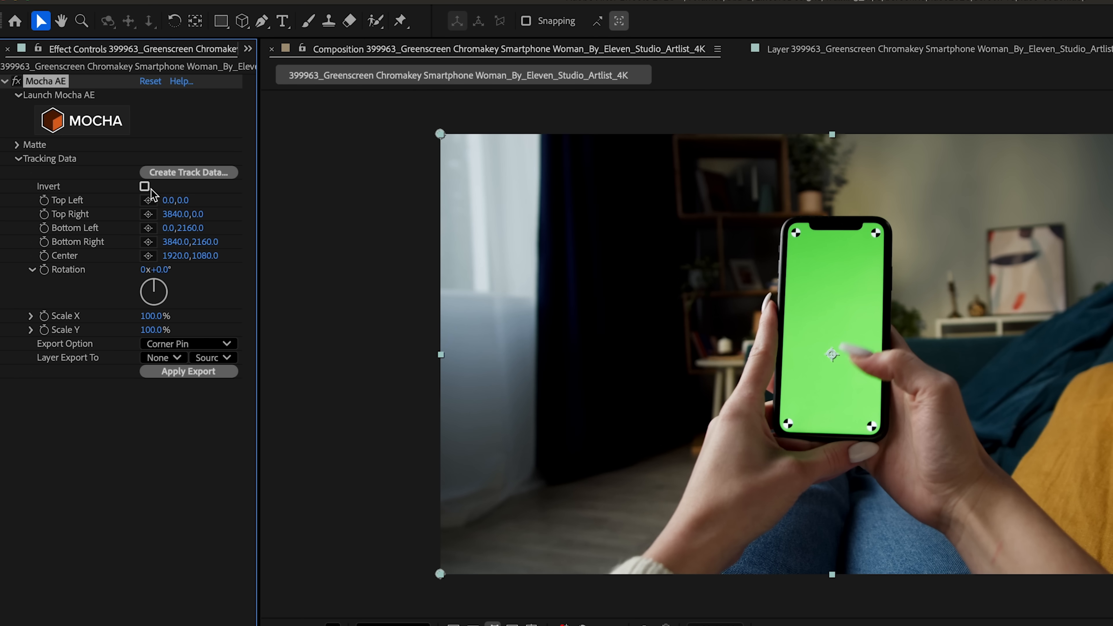
- Open the Mocha AE effect's Matte settings and create After Effects masks from the tracked shape
{"action": "left_click", "coordinate": [17, 158]}
{"action": "left_click", "coordinate": [17, 145]}
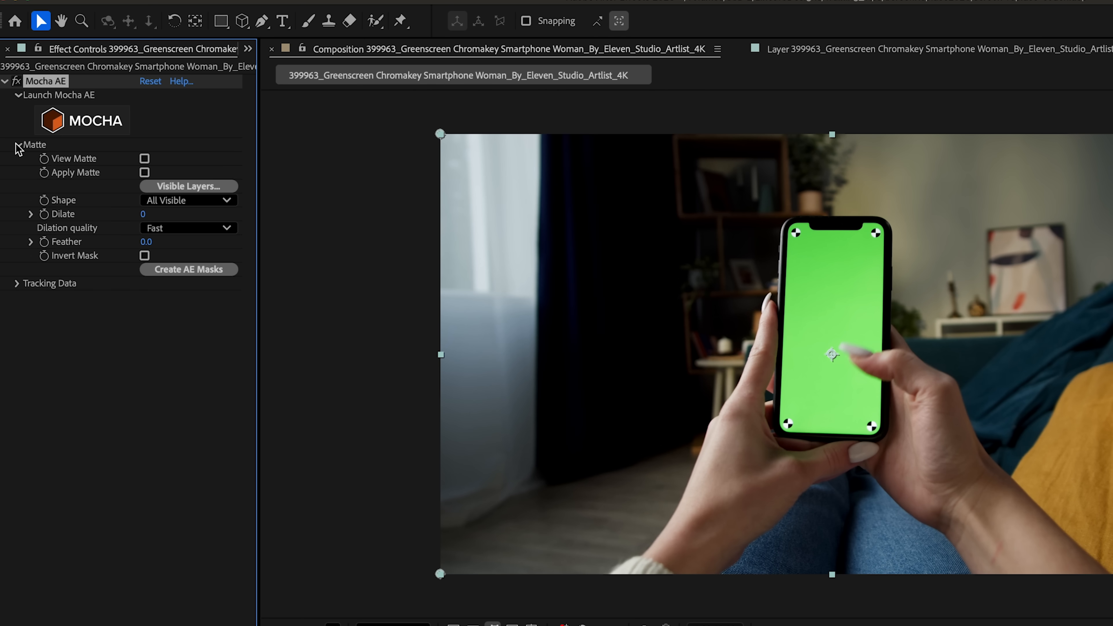
{"action": "left_click", "coordinate": [191, 270]}
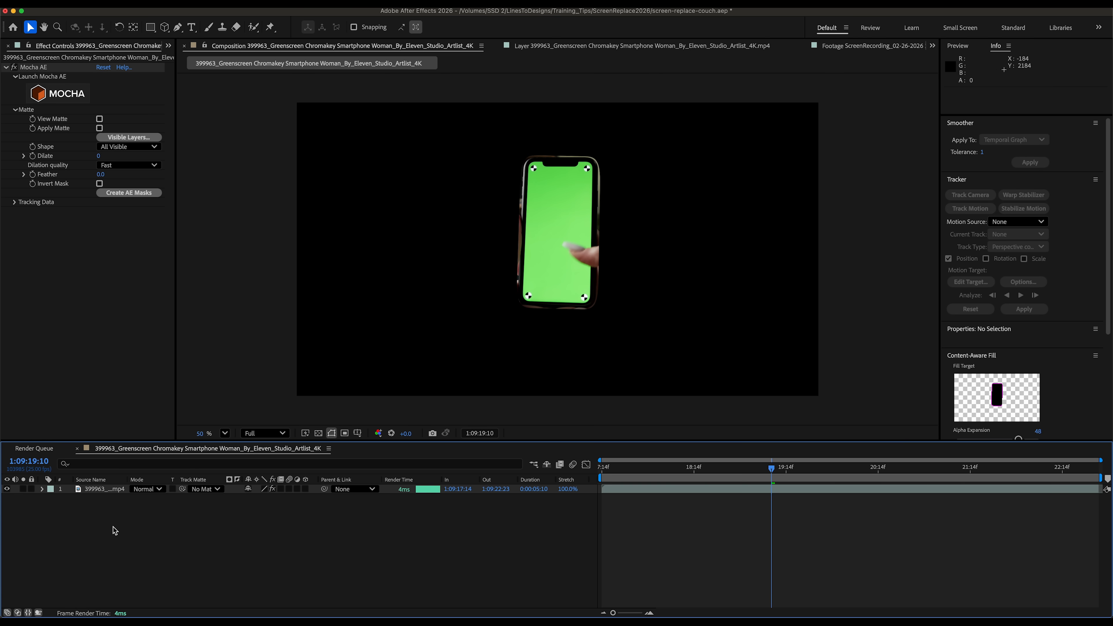
- Duplicate the footage layer and toggle layer visibility to preview the masked phone
{"action": "left_click", "coordinate": [98, 490]}
{"action": "key", "text": "super+d"}
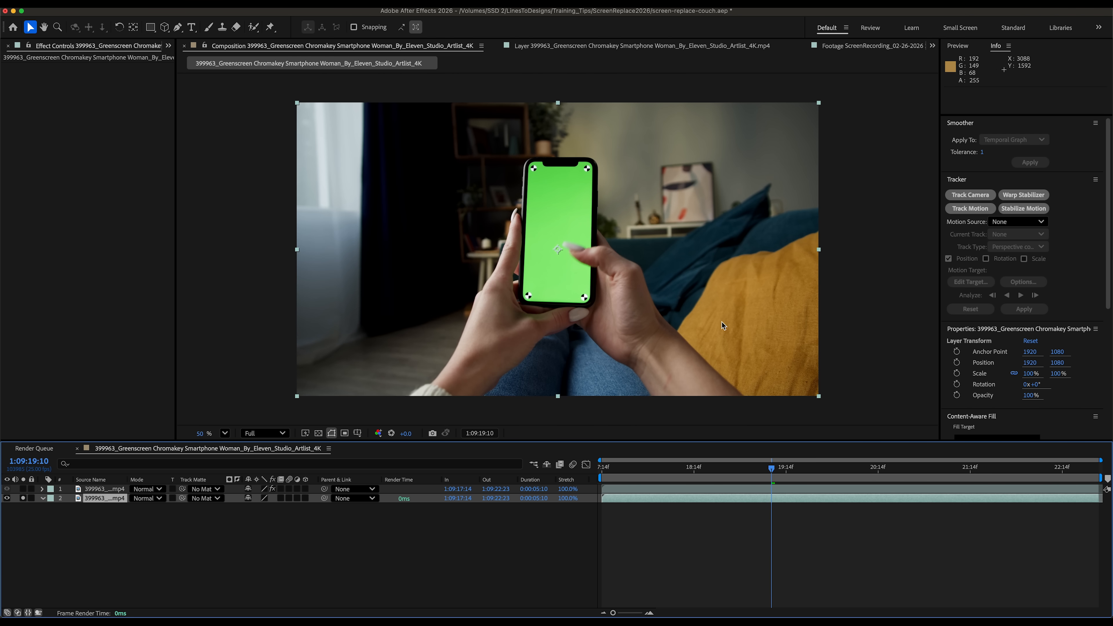
{"action": "left_click", "coordinate": [24, 499]}
{"action": "left_click", "coordinate": [24, 489]}
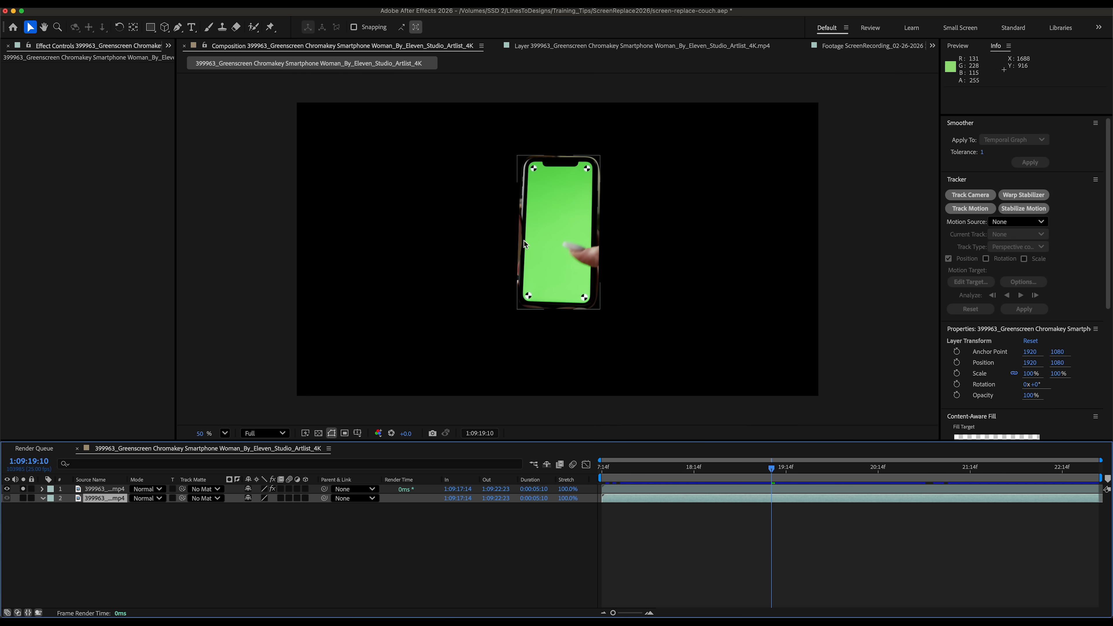
{"action": "left_click", "coordinate": [407, 353]}
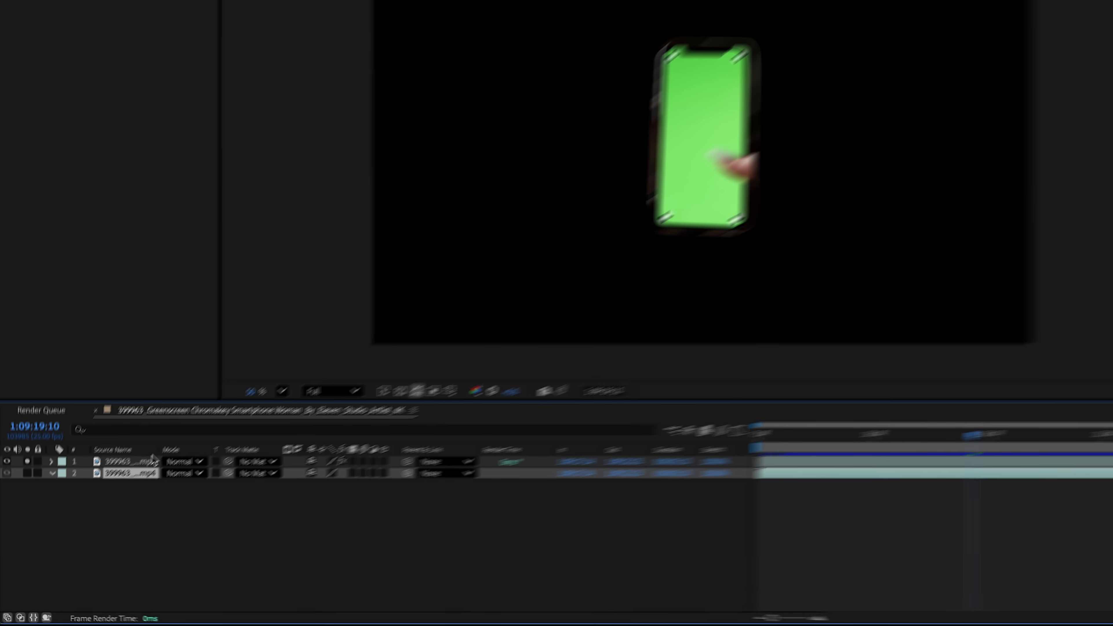
- Rename the top layer as phone matte
{"action": "left_click", "coordinate": [109, 487]}
{"action": "key", "text": "Return"}
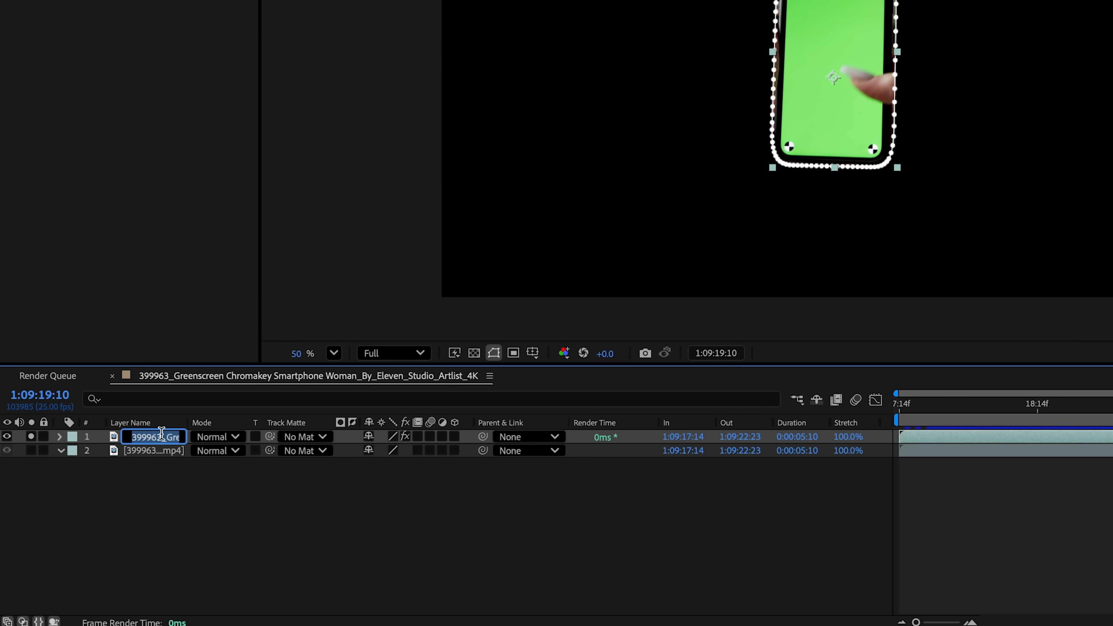
{"action": "type", "text": "po"}
{"action": "type", "text": "one matte"}
{"action": "key", "text": "Return"}
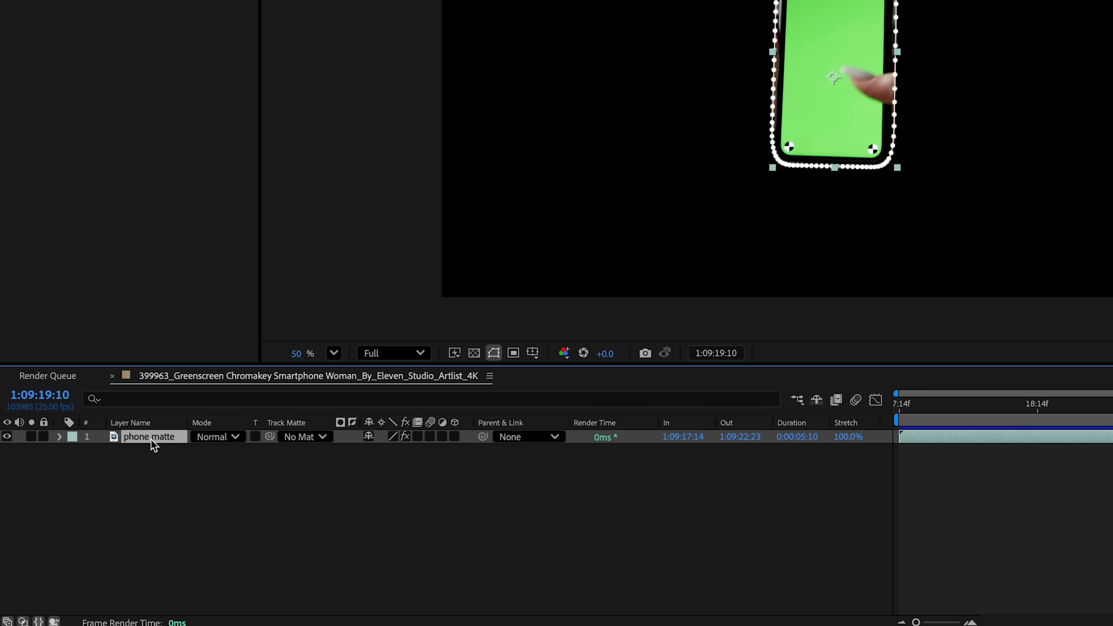
- Rename the second layer as background
{"action": "key", "text": "ctrl+d"}
{"action": "type", "text": "background"}
{"action": "key", "text": "Return"}
{"action": "key", "text": "ctrl+["}
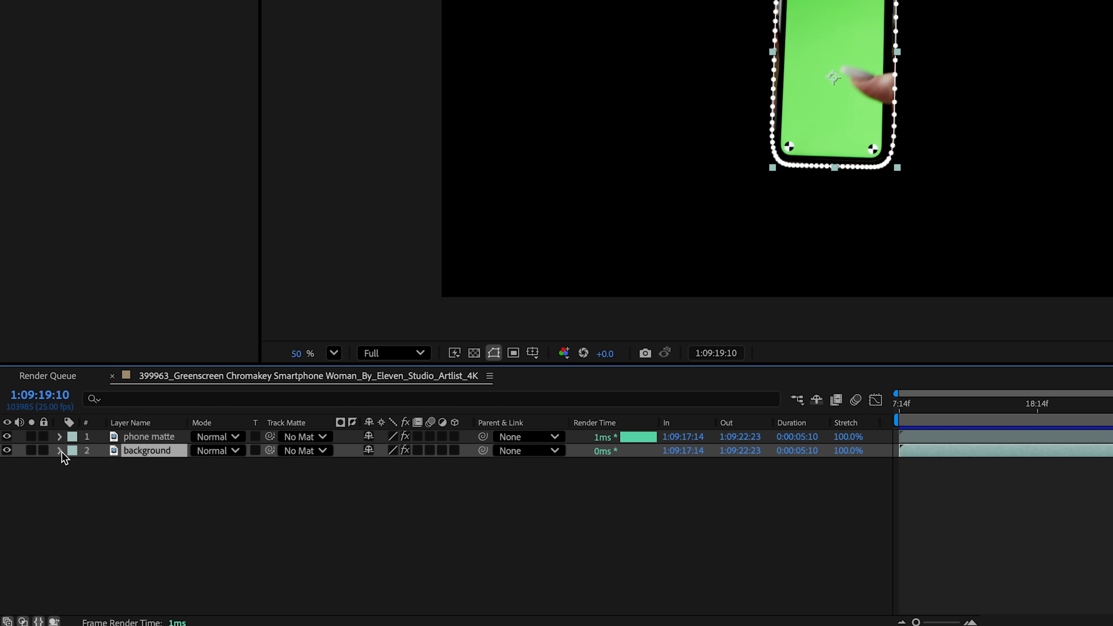
- Reveal the background layer's mask, set it to Inverted, and hide the phone matte layer to check the cutout
{"action": "key", "text": "m"}
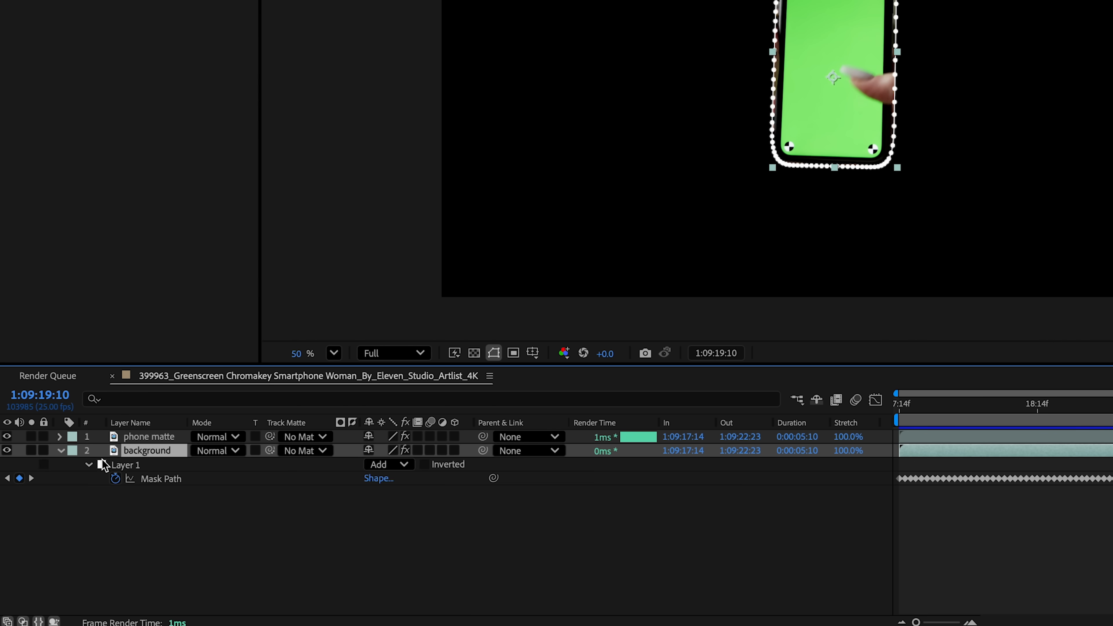
{"action": "left_click", "coordinate": [136, 468]}
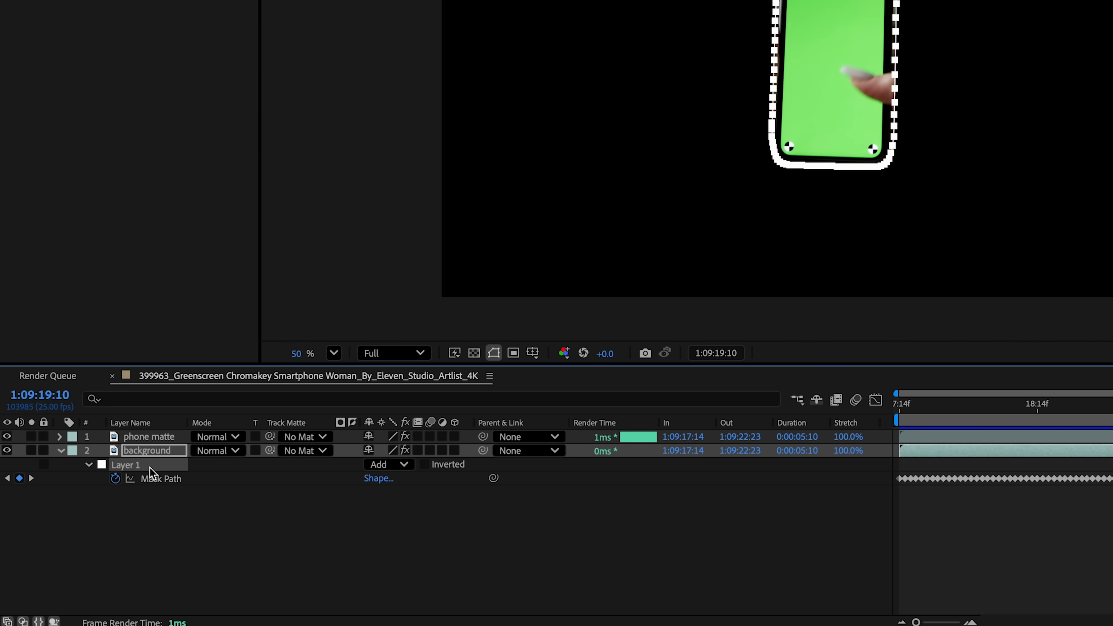
{"action": "left_click", "coordinate": [425, 464]}
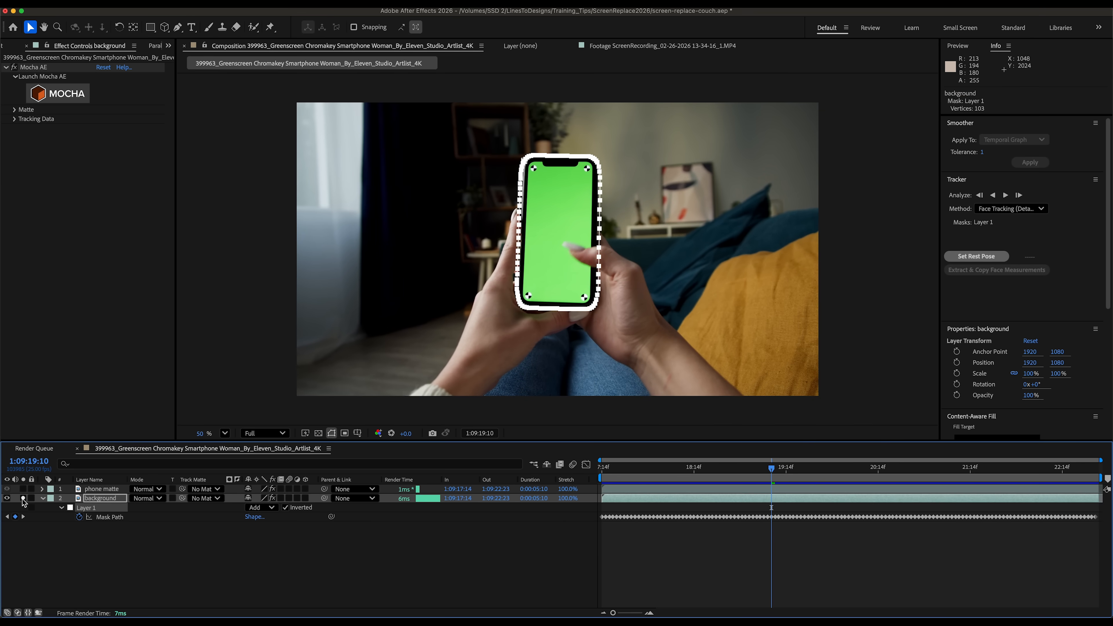
{"action": "left_click", "coordinate": [343, 420]}
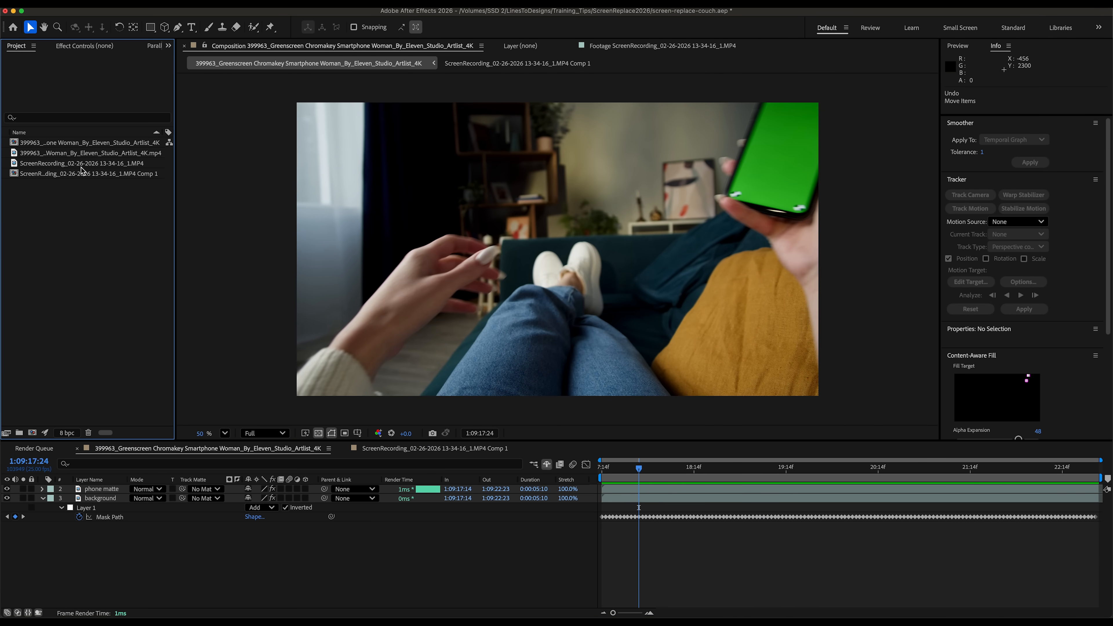
- Add the screen recording footage to the composition and scale it to 84%
{"action": "left_click", "coordinate": [69, 166]}
{"action": "left_click_drag", "start_coordinate": [84, 167], "coordinate": [116, 490]}
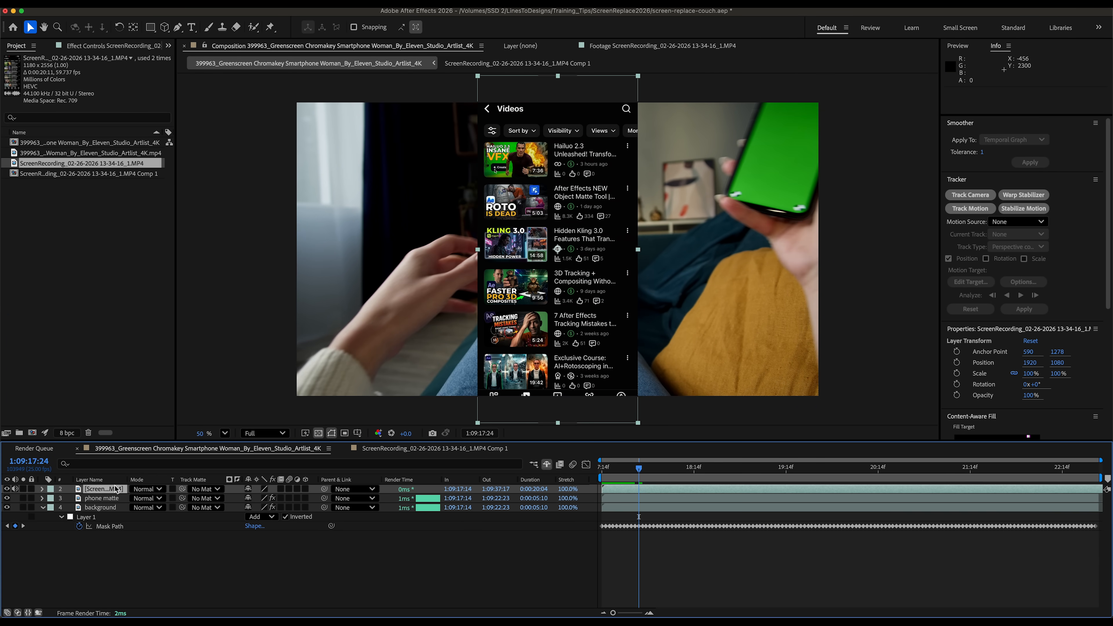
{"action": "key", "text": "s"}
{"action": "left_click_drag", "start_coordinate": [259, 498], "coordinate": [252, 498]}
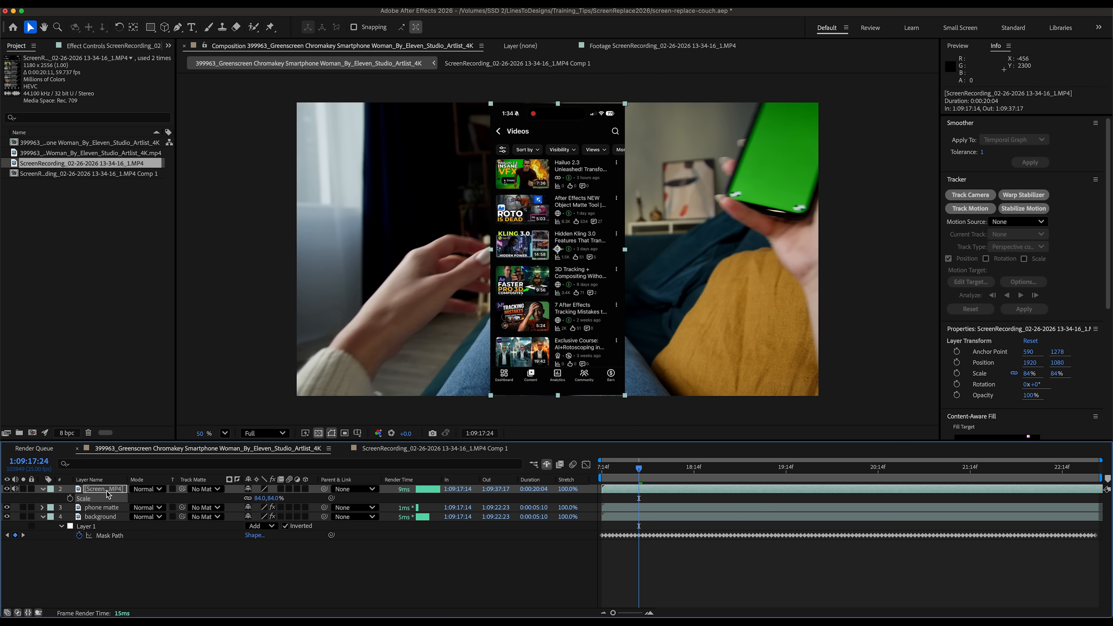
- Pre-compose the screen recording layer
{"action": "right_click", "coordinate": [108, 490]}
{"action": "left_click", "coordinate": [149, 530]}
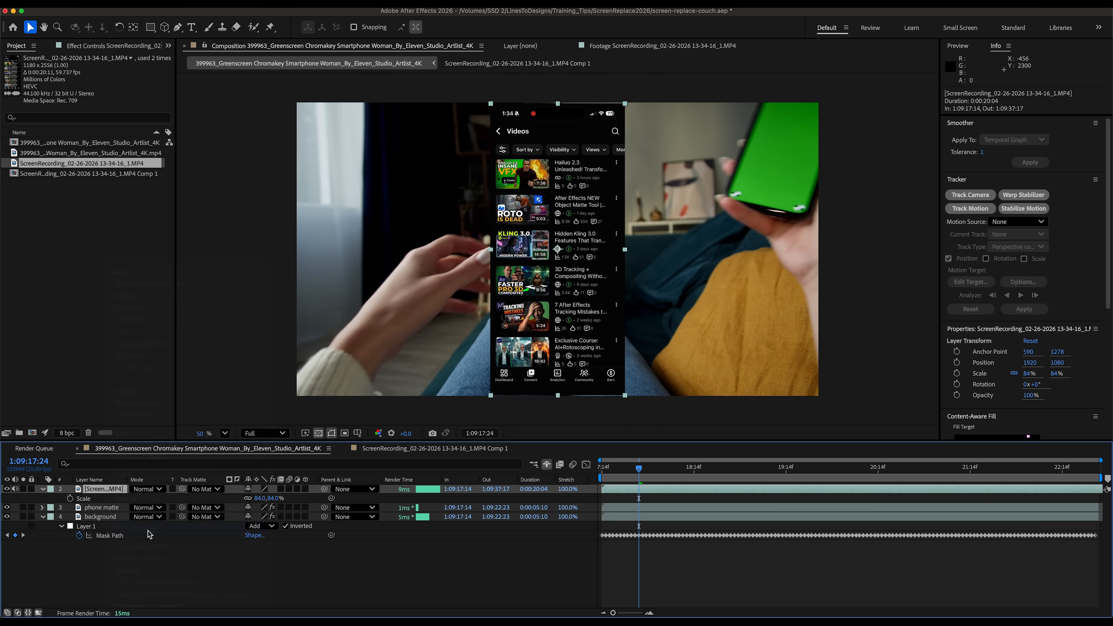
{"action": "left_click", "coordinate": [213, 205]}
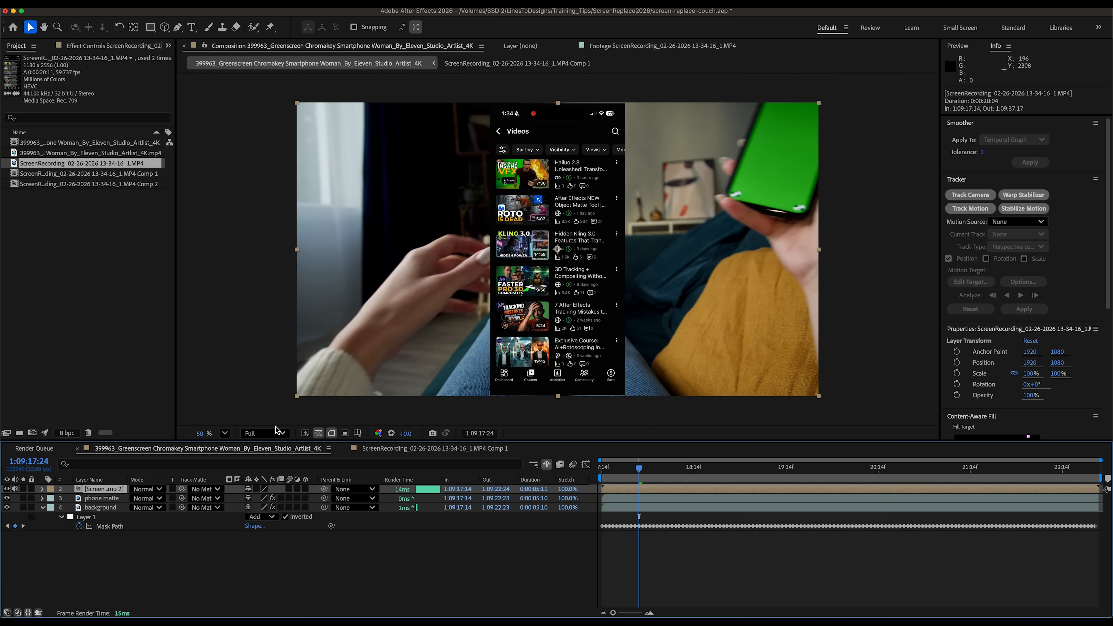
- Move the screen recording layer beside the phone and scrub the timeline to preview it
{"action": "left_click_drag", "start_coordinate": [582, 184], "coordinate": [739, 186]}
{"action": "left_click_drag", "start_coordinate": [639, 469], "coordinate": [780, 485]}
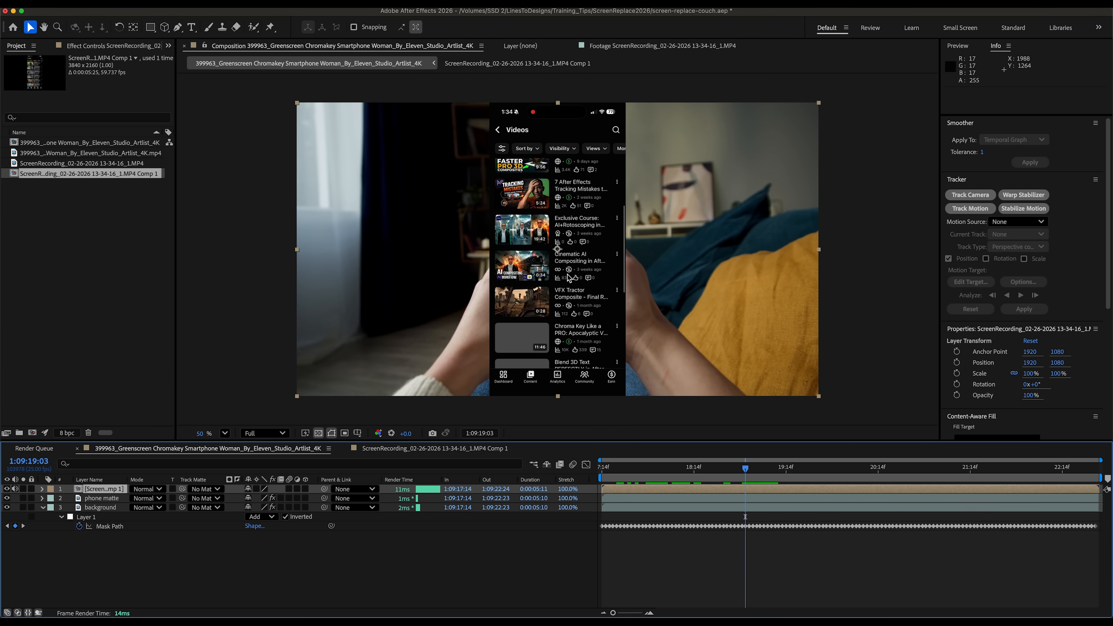
{"action": "left_click_drag", "start_coordinate": [568, 276], "coordinate": [702, 267]}
{"action": "left_click_drag", "start_coordinate": [786, 471], "coordinate": [1061, 456]}
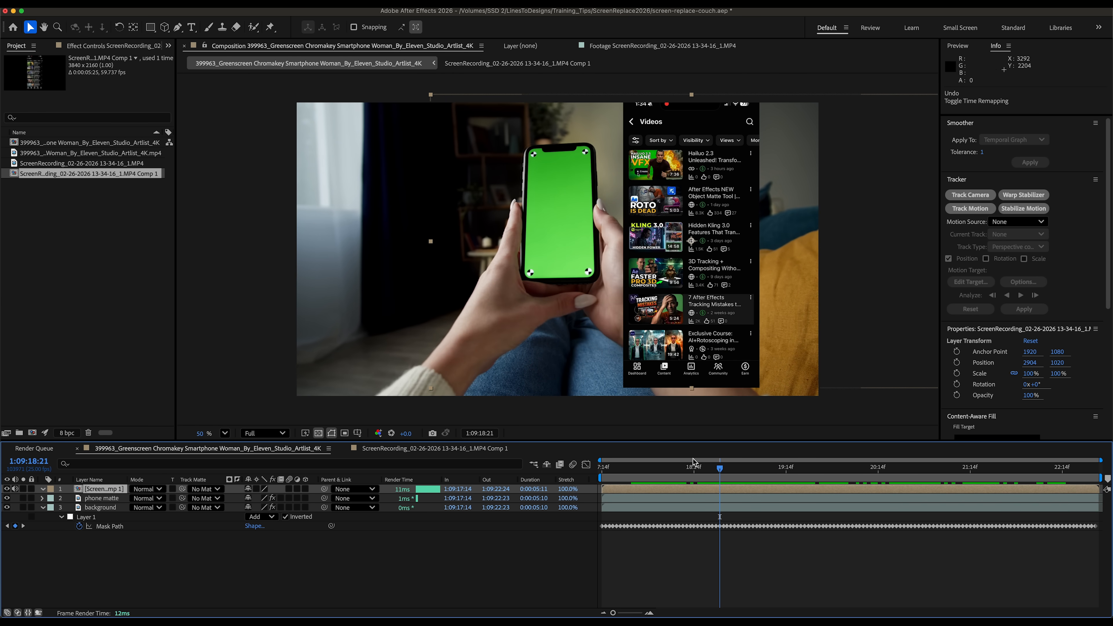
{"action": "left_click_drag", "start_coordinate": [721, 471], "coordinate": [773, 473]}
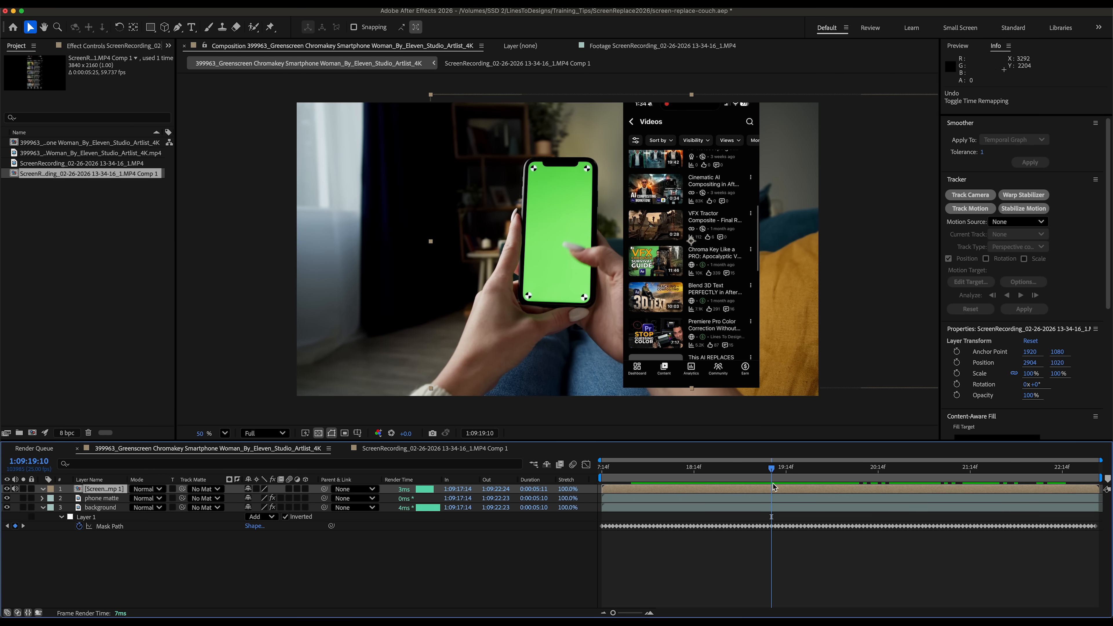
- Enable time remapping on the screen recording layer
{"action": "right_click", "coordinate": [767, 489]}
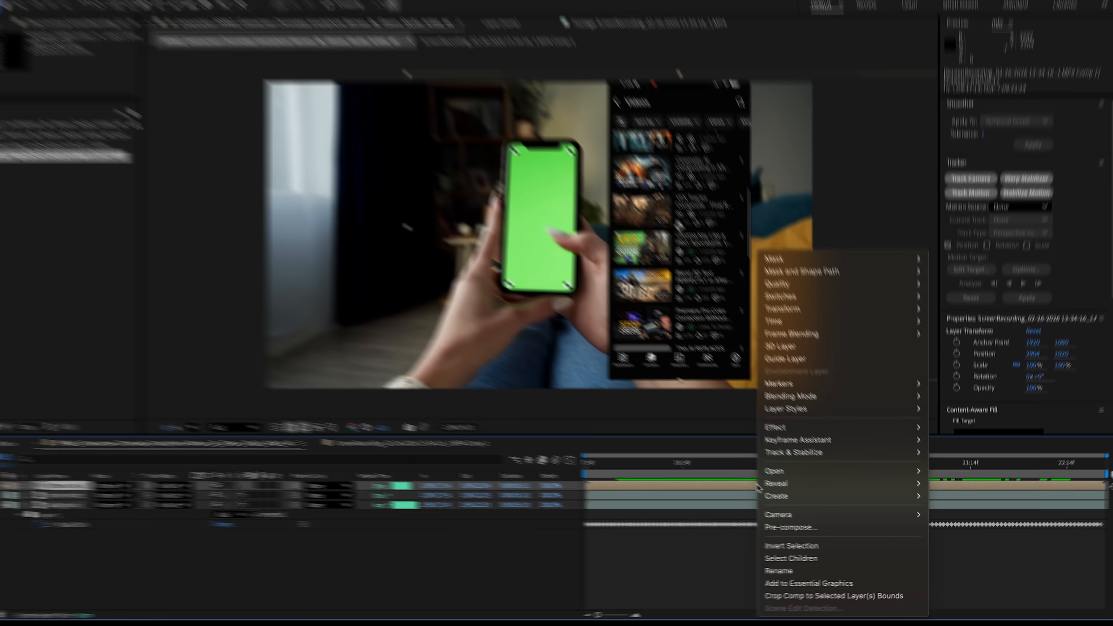
{"action": "mouse_move", "coordinate": [850, 321]}
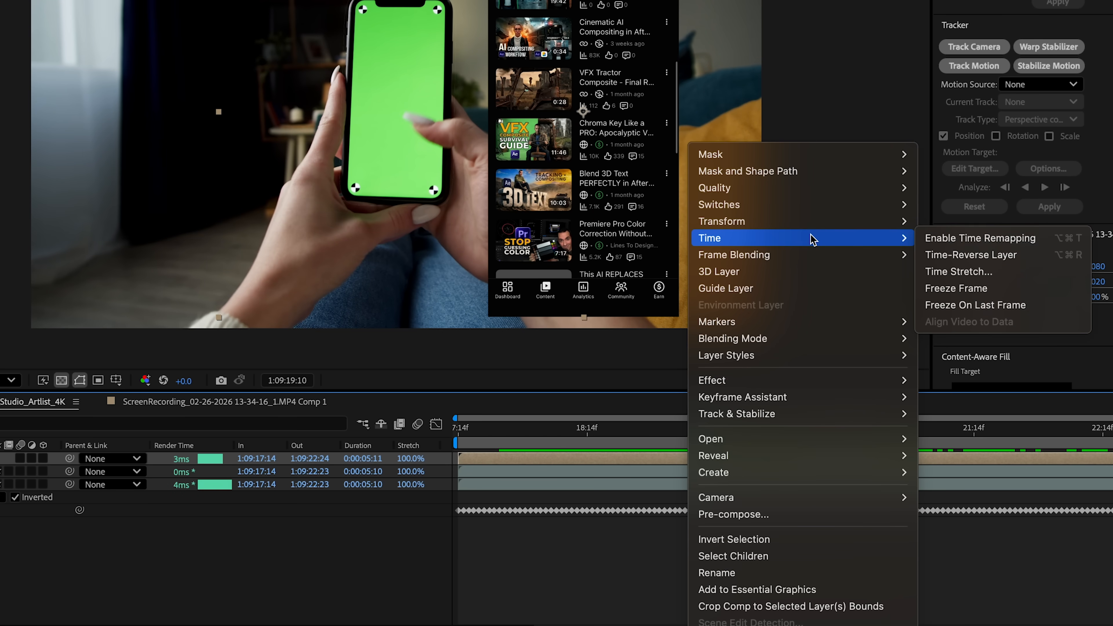
{"action": "left_click", "coordinate": [969, 240]}
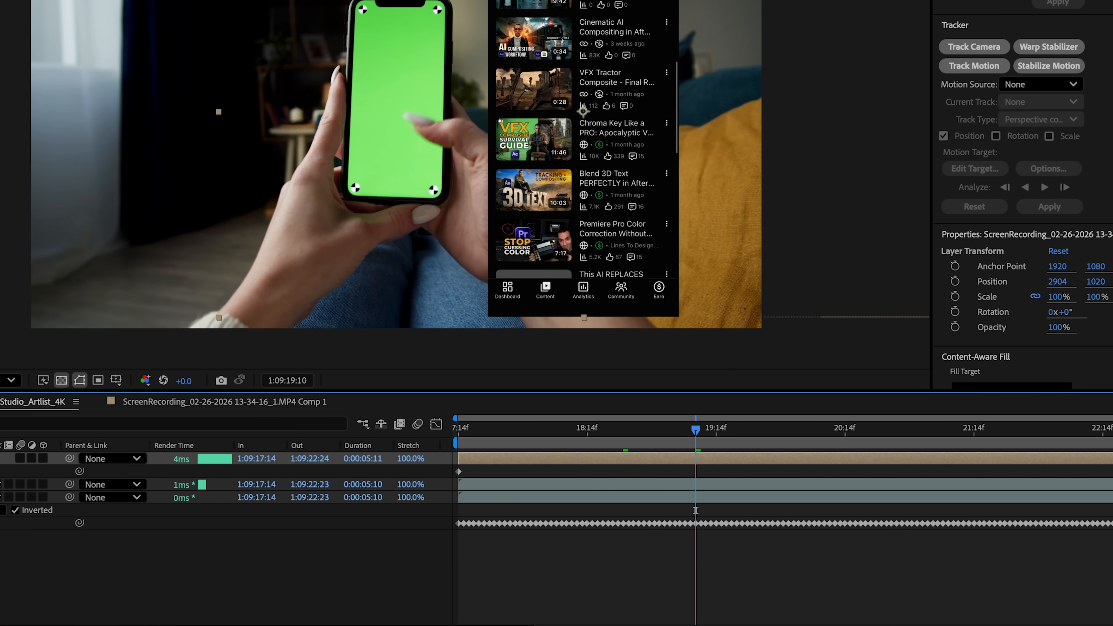
- Add and reposition Time Remap keyframes to control when the recording scrolls
{"action": "left_click_drag", "start_coordinate": [680, 445], "coordinate": [788, 436]}
{"action": "left_click_drag", "start_coordinate": [836, 471], "coordinate": [832, 471]}
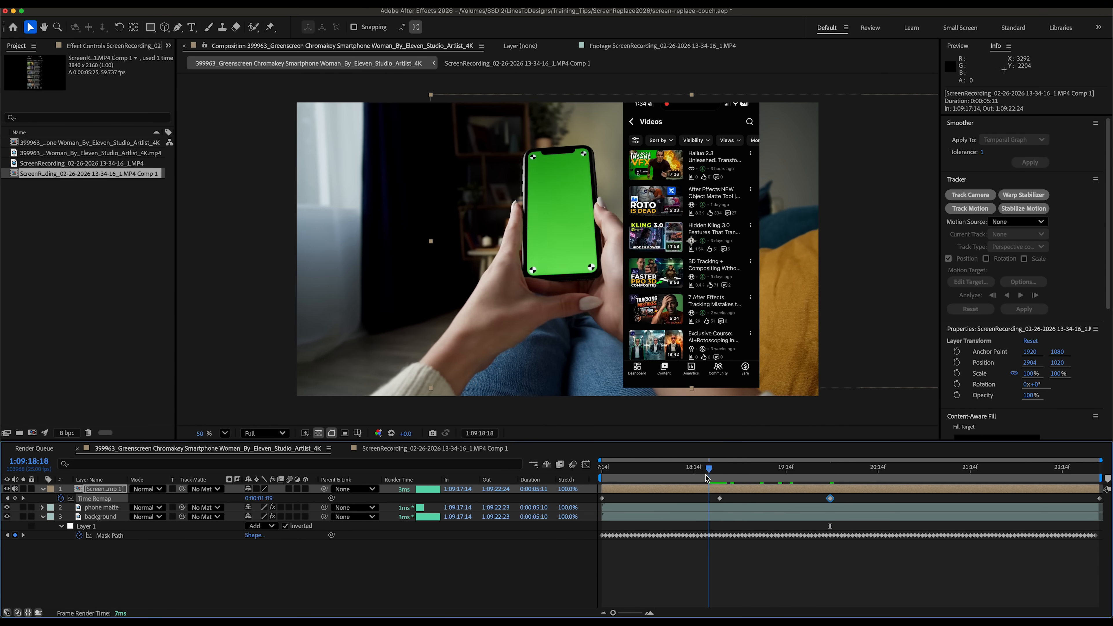
{"action": "left_click_drag", "start_coordinate": [711, 473], "coordinate": [792, 476]}
{"action": "left_click_drag", "start_coordinate": [719, 499], "coordinate": [794, 500]}
{"action": "left_click_drag", "start_coordinate": [789, 478], "coordinate": [698, 478]}
{"action": "left_click_drag", "start_coordinate": [779, 480], "coordinate": [819, 480]}
{"action": "left_click_drag", "start_coordinate": [793, 479], "coordinate": [829, 480]}
{"action": "left_click_drag", "start_coordinate": [827, 499], "coordinate": [834, 499]}
{"action": "left_click_drag", "start_coordinate": [827, 479], "coordinate": [823, 479]}
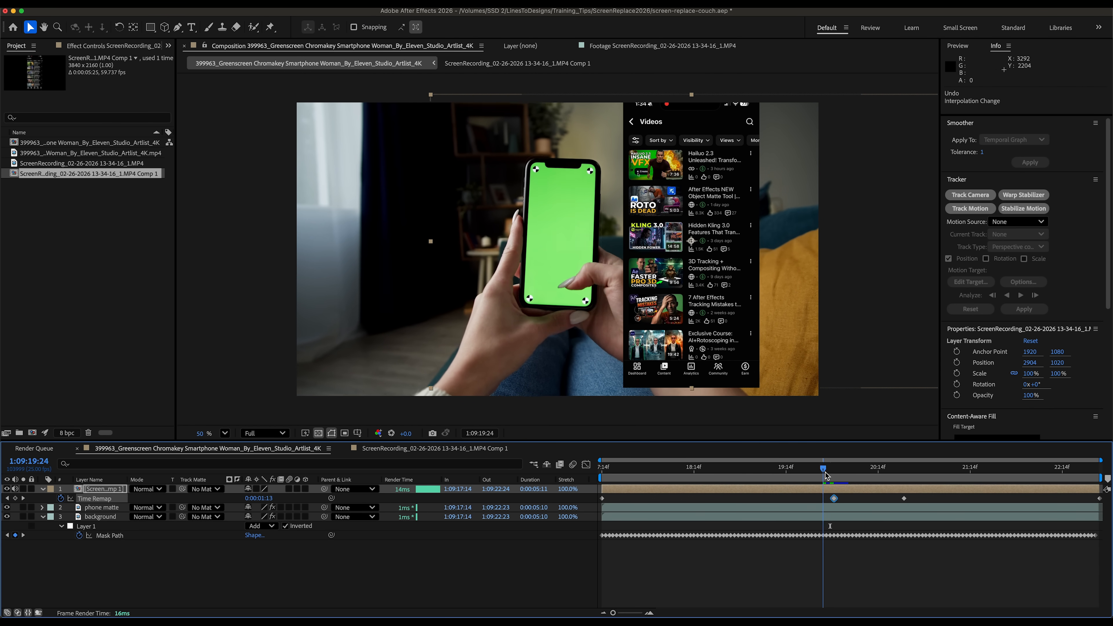
- Apply Easy Ease to the first Time Remap keyframe
{"action": "left_click", "coordinate": [832, 559]}
{"action": "right_click", "coordinate": [833, 498]}
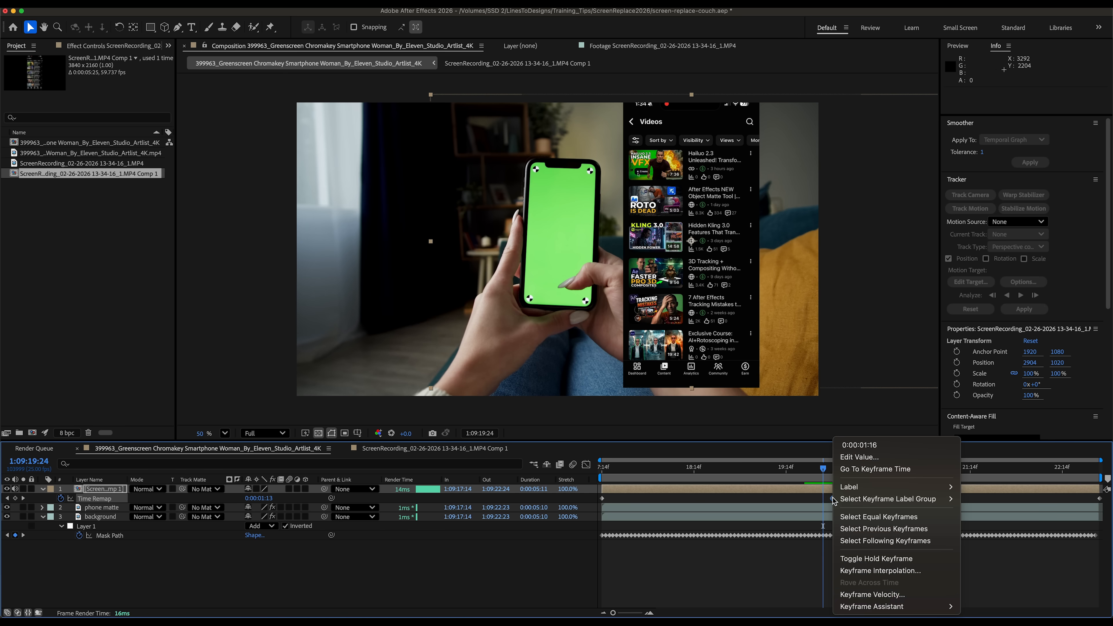
{"action": "mouse_move", "coordinate": [882, 607]}
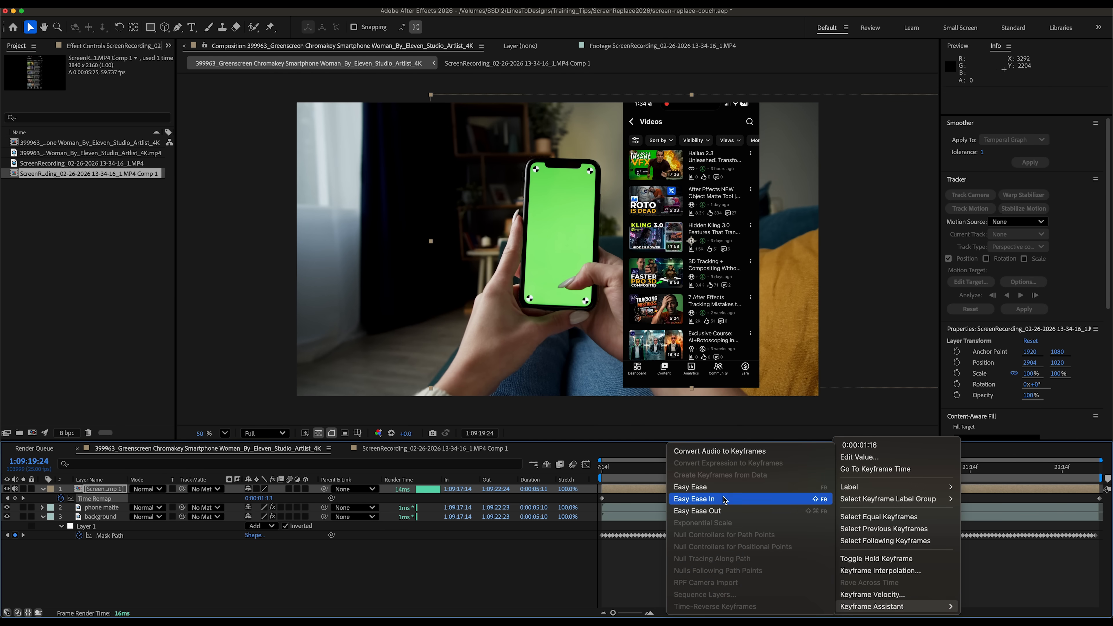
{"action": "left_click", "coordinate": [710, 487]}
{"action": "left_click", "coordinate": [847, 547]}
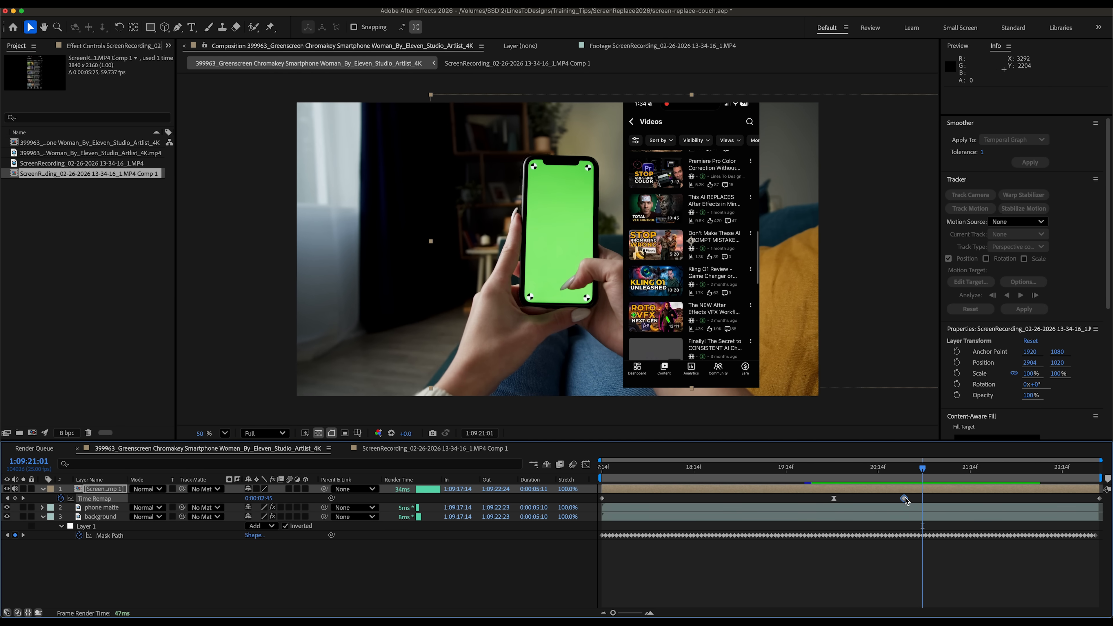
- Move the last Time Remap keyframe later and preview the playback
{"action": "left_click_drag", "start_coordinate": [905, 498], "coordinate": [949, 498]}
{"action": "key", "text": "space"}
{"action": "key", "text": "space"}
{"action": "left_click", "coordinate": [914, 470]}
{"action": "key", "text": "space"}
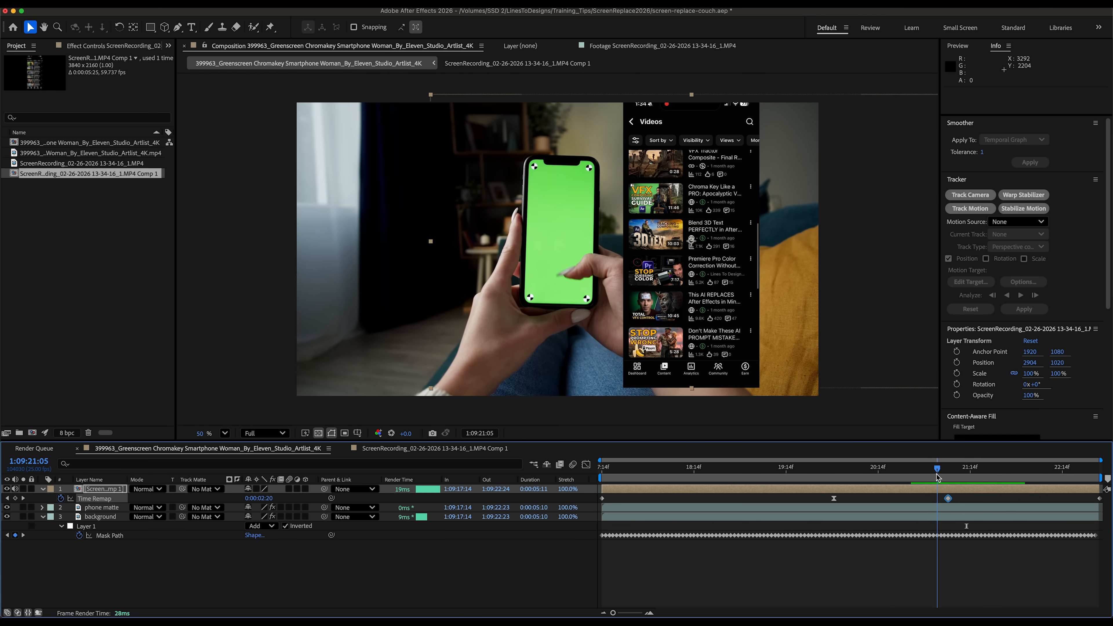
- Apply Easy Ease to the last Time Remap keyframe and preview the playback
{"action": "right_click", "coordinate": [949, 498]}
{"action": "mouse_move", "coordinate": [986, 606]}
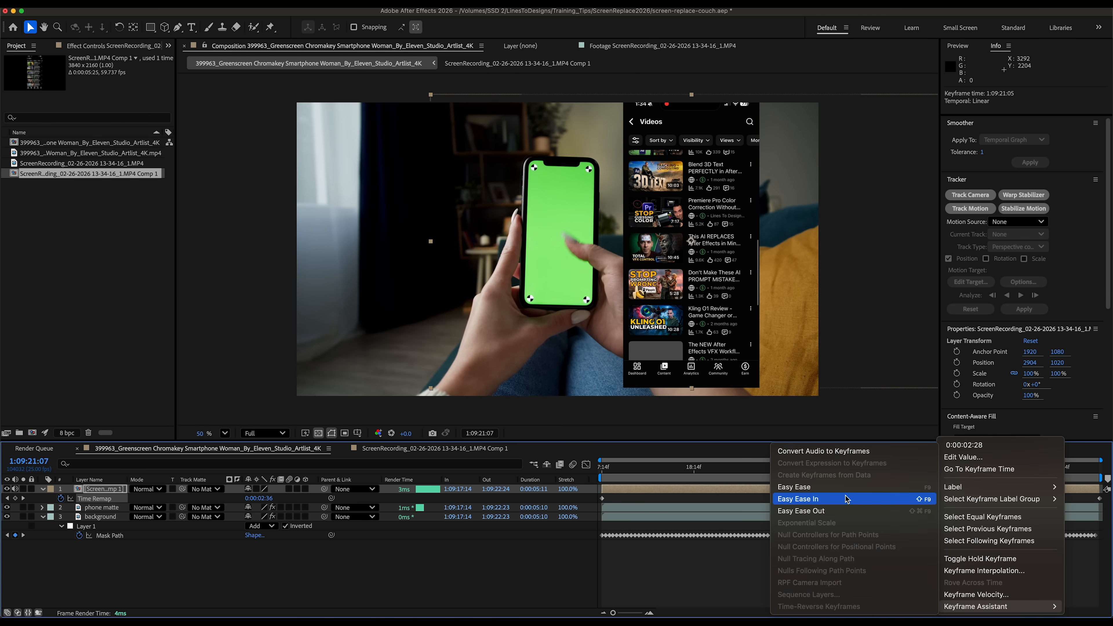
{"action": "left_click", "coordinate": [859, 487]}
{"action": "key", "text": "space"}
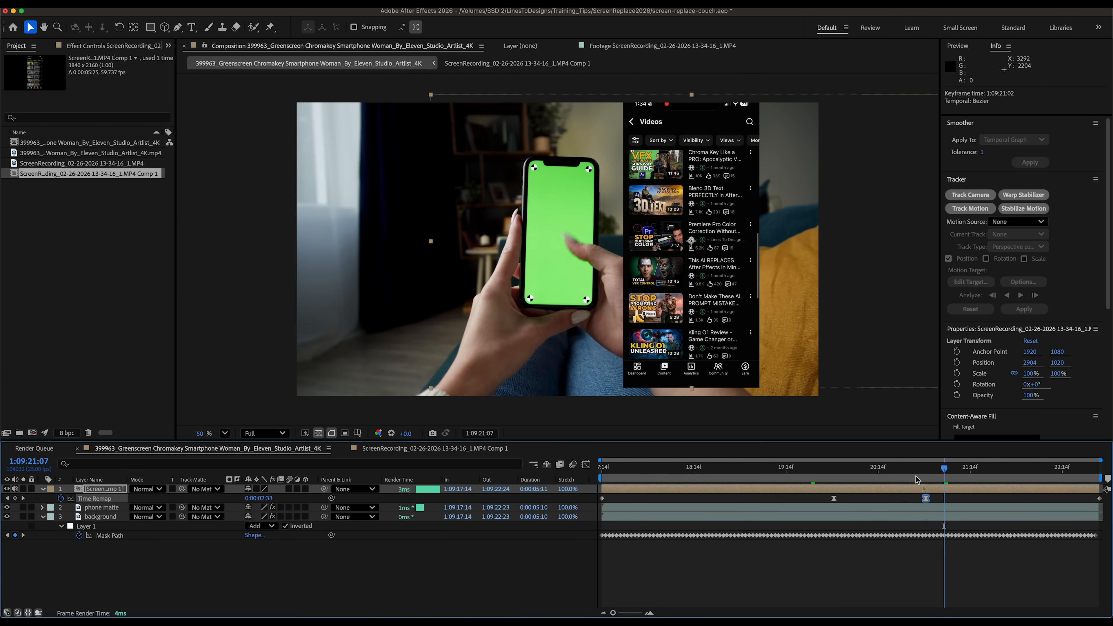
- Open the recording's pre-composition and fit its screen recording layer to the comp
{"action": "left_click_drag", "start_coordinate": [1050, 485], "coordinate": [1066, 484]}
{"action": "left_click_drag", "start_coordinate": [1091, 469], "coordinate": [967, 451]}
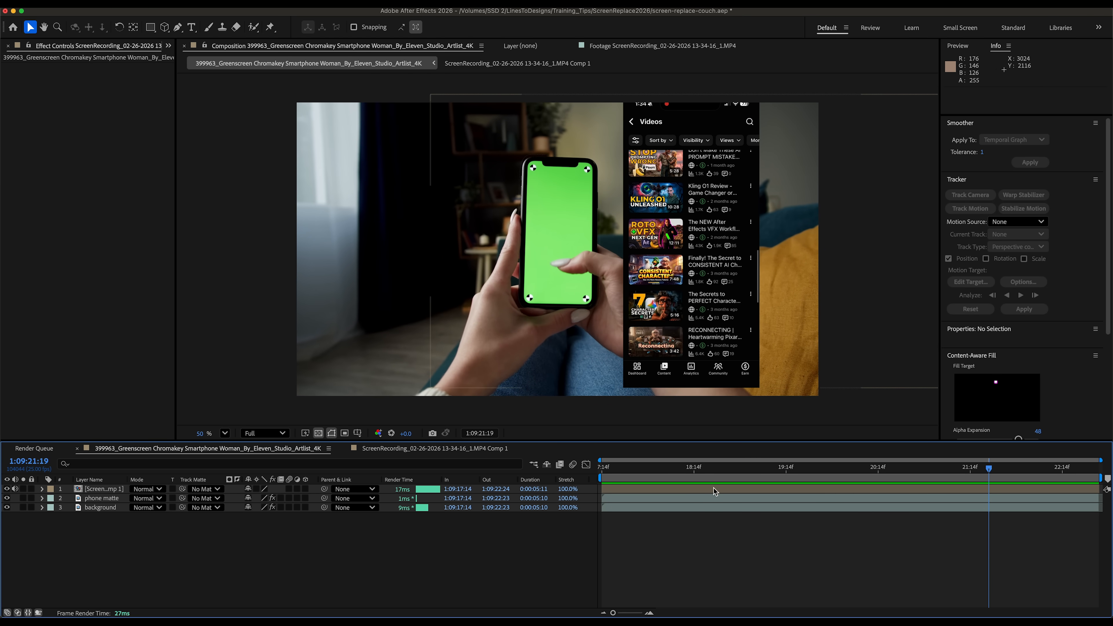
{"action": "double_click", "coordinate": [702, 488]}
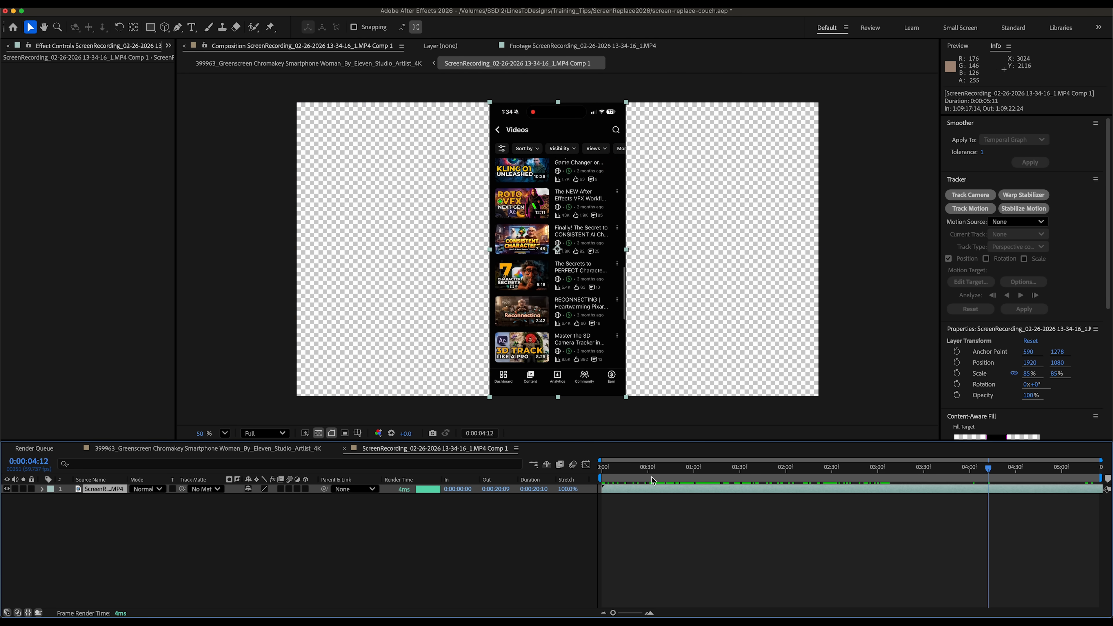
{"action": "right_click", "coordinate": [636, 492]}
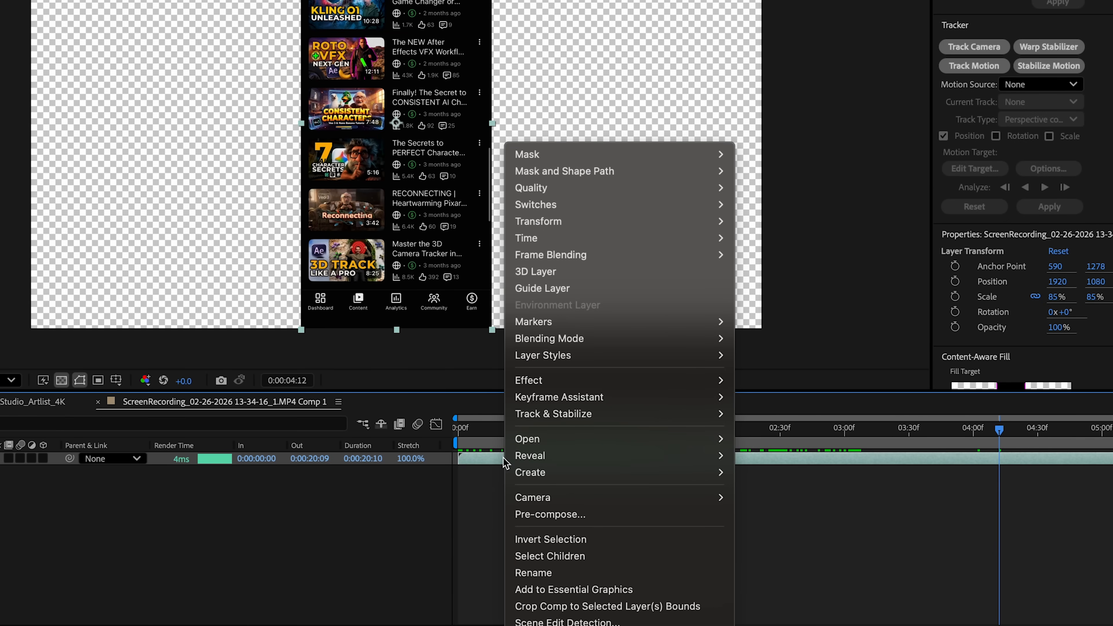
{"action": "mouse_move", "coordinate": [574, 222]}
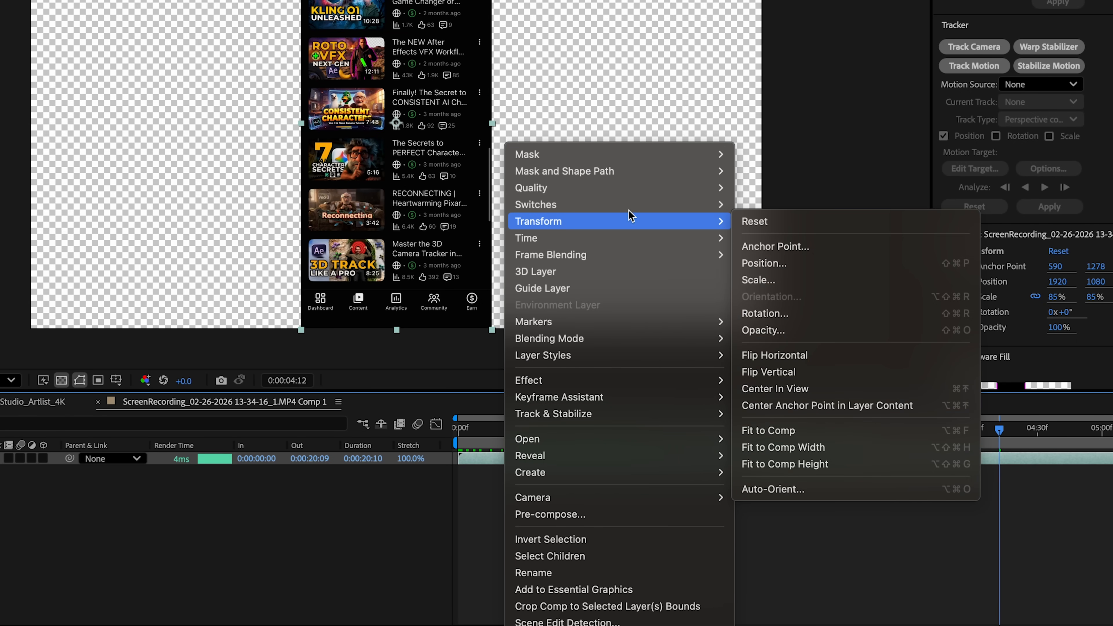
{"action": "left_click", "coordinate": [825, 431]}
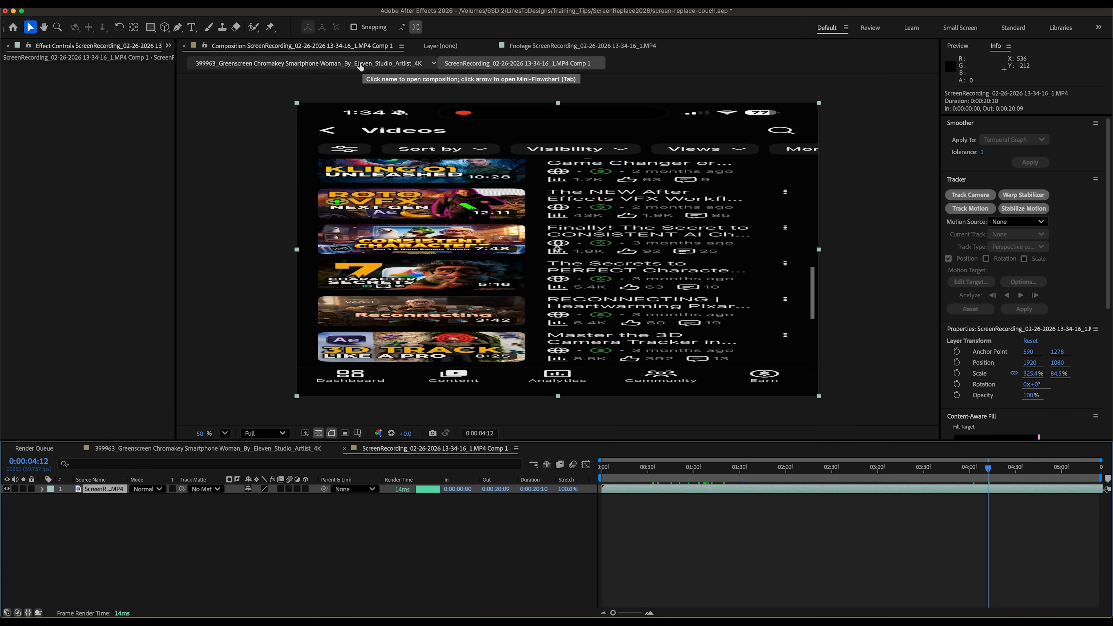
- Return to the main composition and reset the pre-comp layer's transform
{"action": "left_click", "coordinate": [360, 64]}
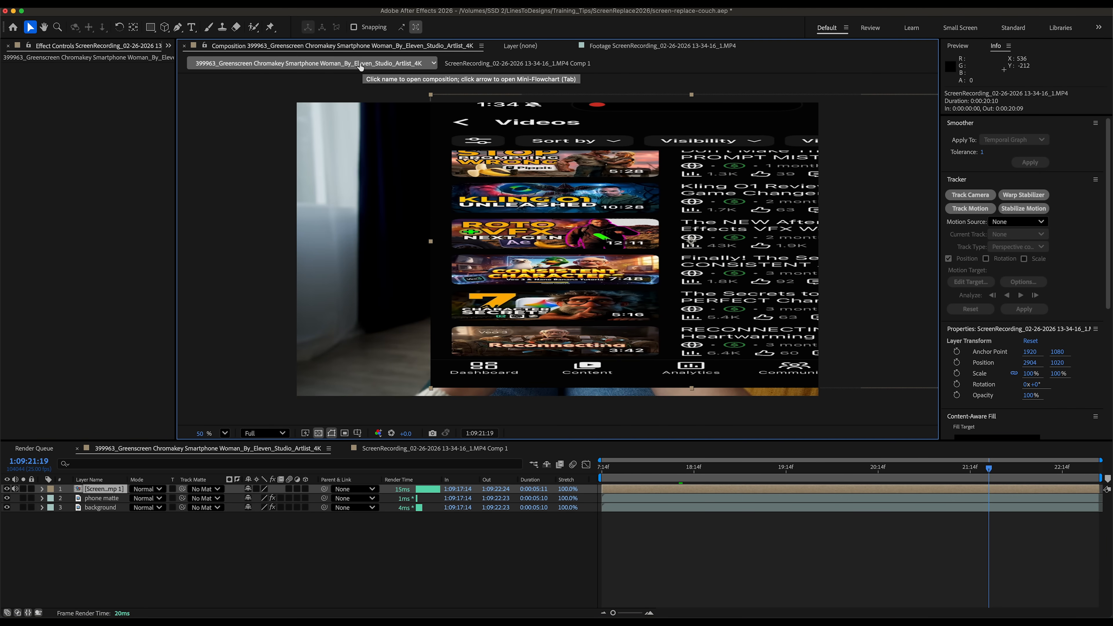
{"action": "left_click", "coordinate": [41, 489]}
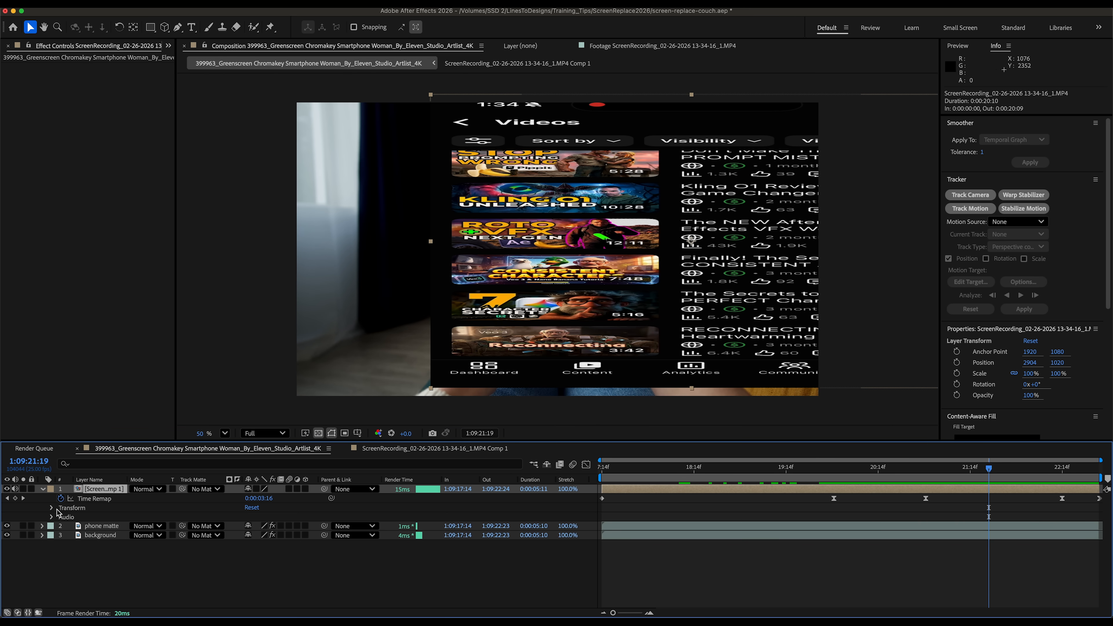
{"action": "left_click", "coordinate": [252, 508]}
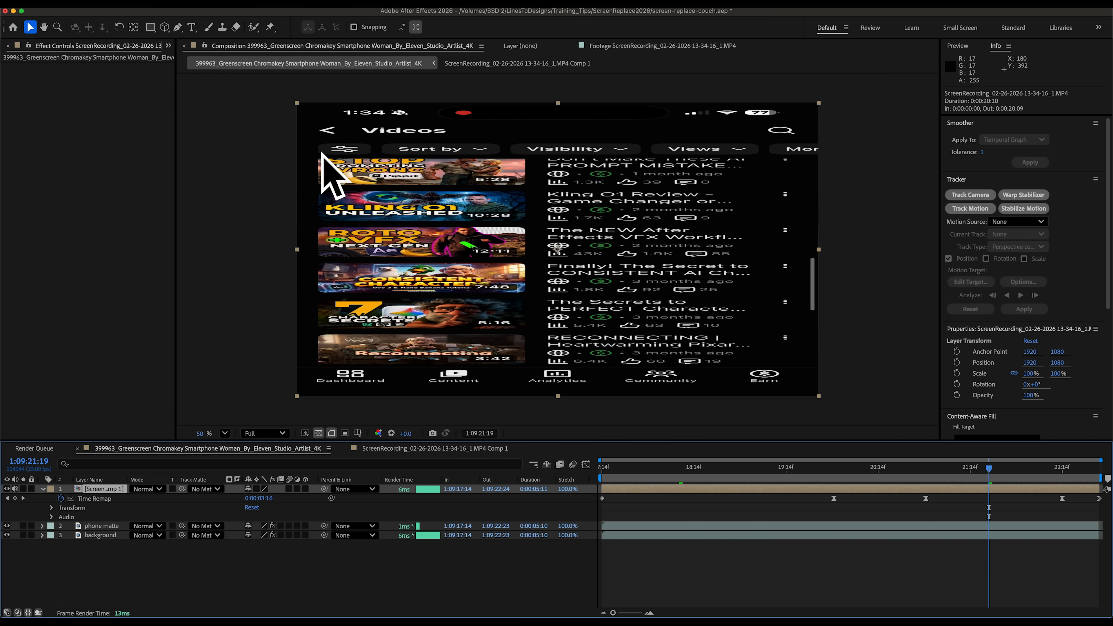
{"action": "left_click", "coordinate": [42, 489]}
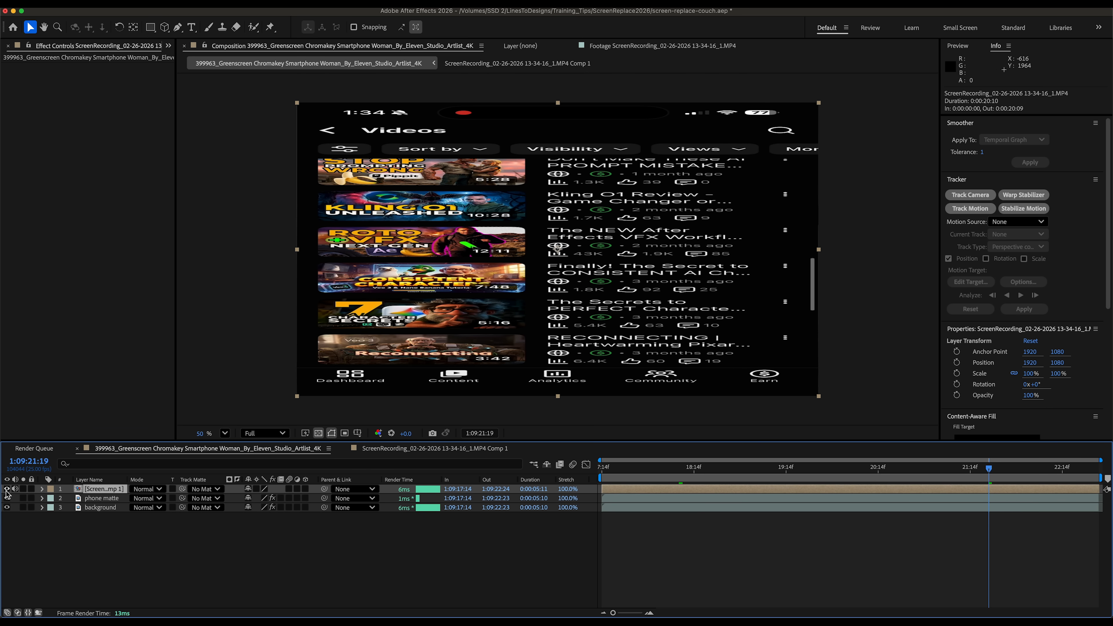
- Hide the screen recording layer and create track data from the Mocha AE effect on the phone matte layer
{"action": "left_click", "coordinate": [6, 489]}
{"action": "left_click", "coordinate": [79, 499]}
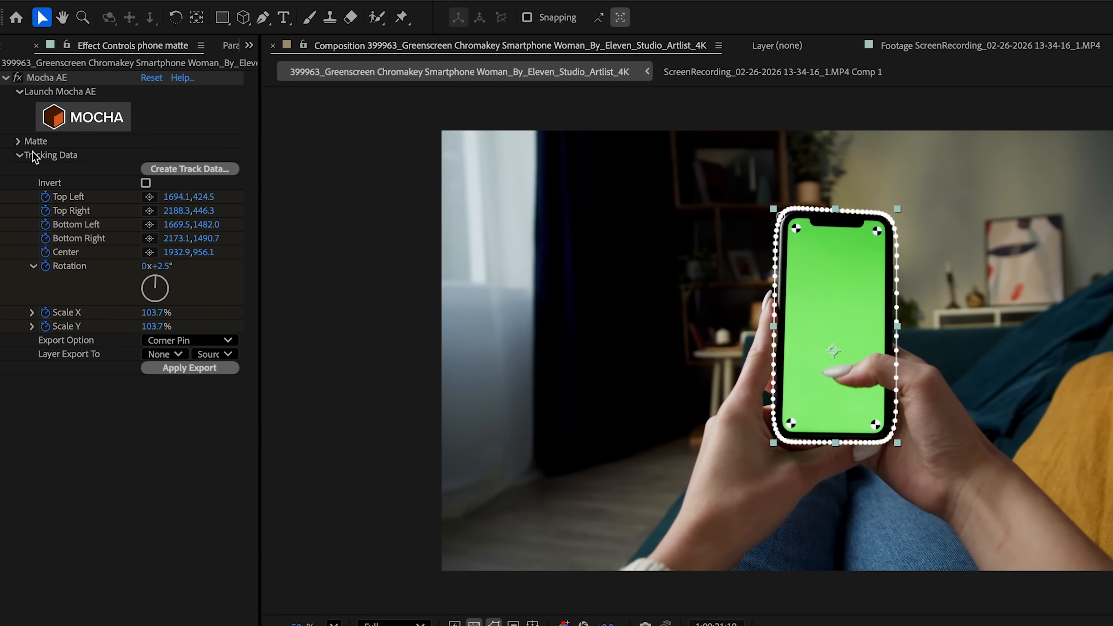
{"action": "left_click", "coordinate": [19, 155]}
{"action": "left_click", "coordinate": [19, 155]}
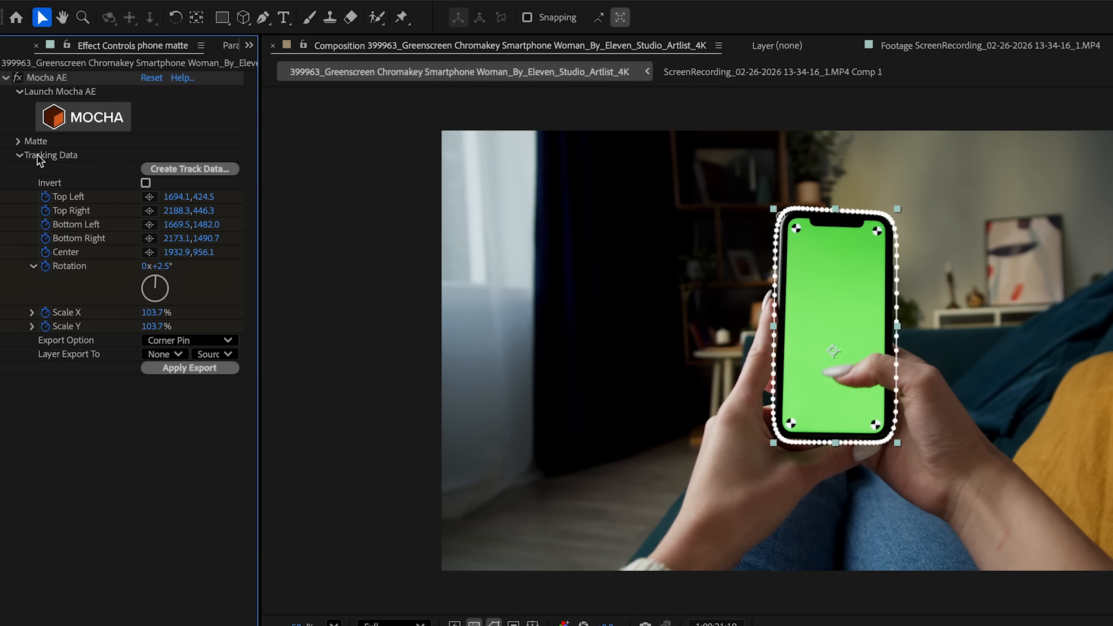
{"action": "left_click", "coordinate": [181, 172]}
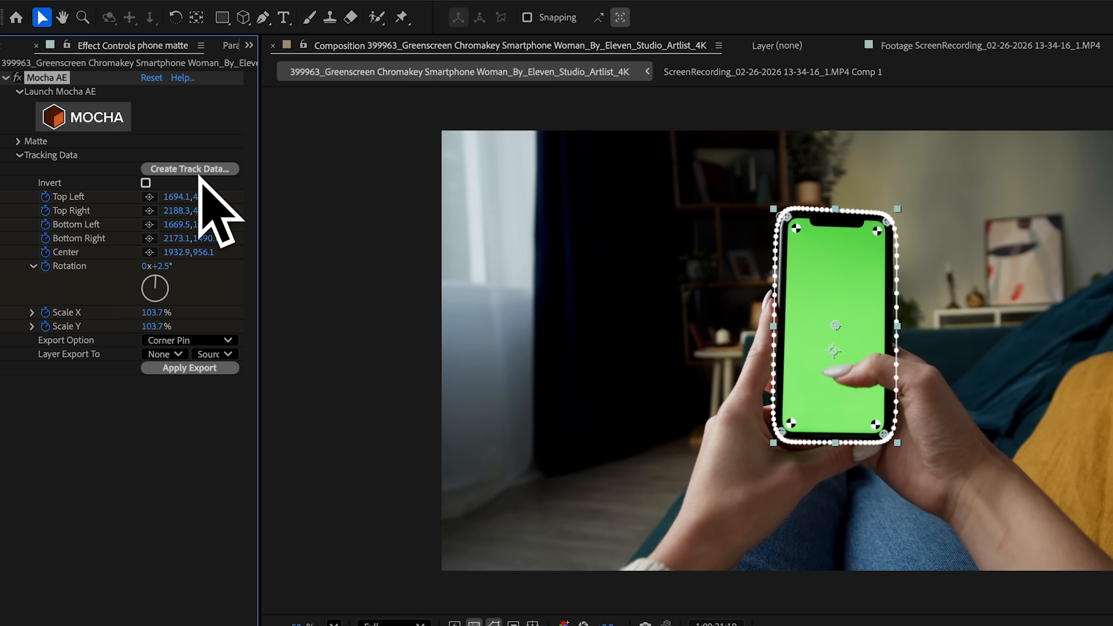
{"action": "left_click", "coordinate": [177, 342]}
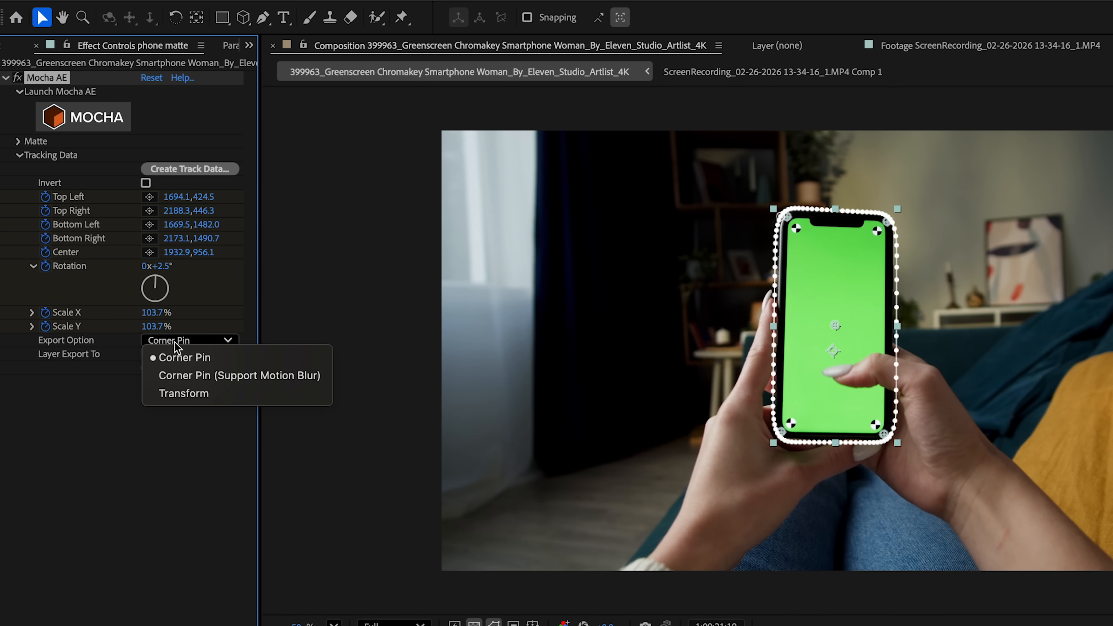
{"action": "left_click", "coordinate": [193, 361]}
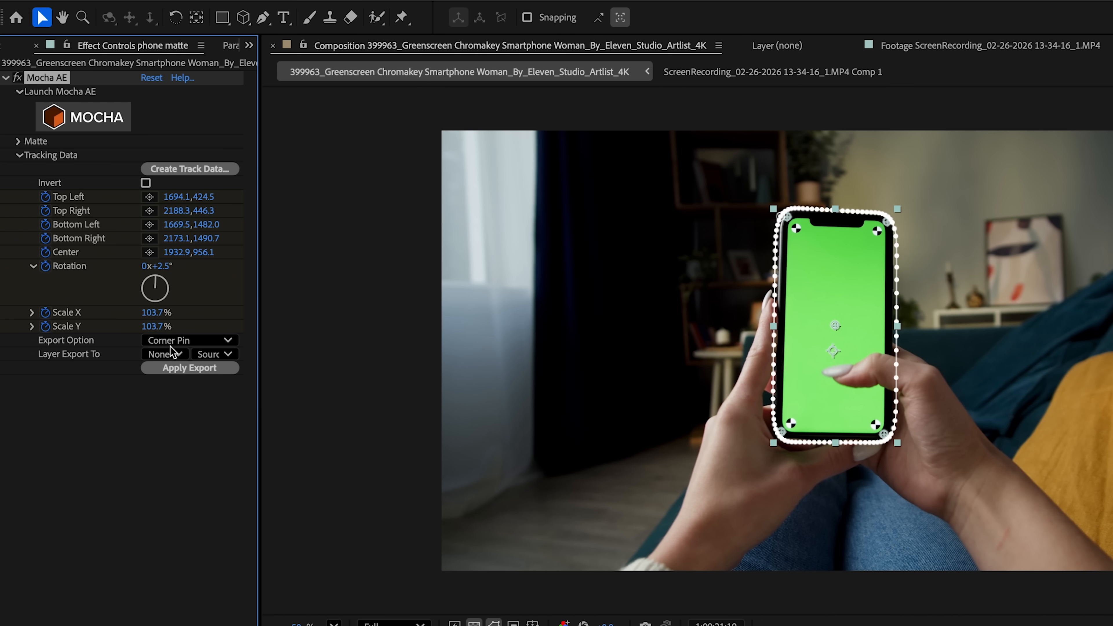
{"action": "left_click", "coordinate": [177, 354]}
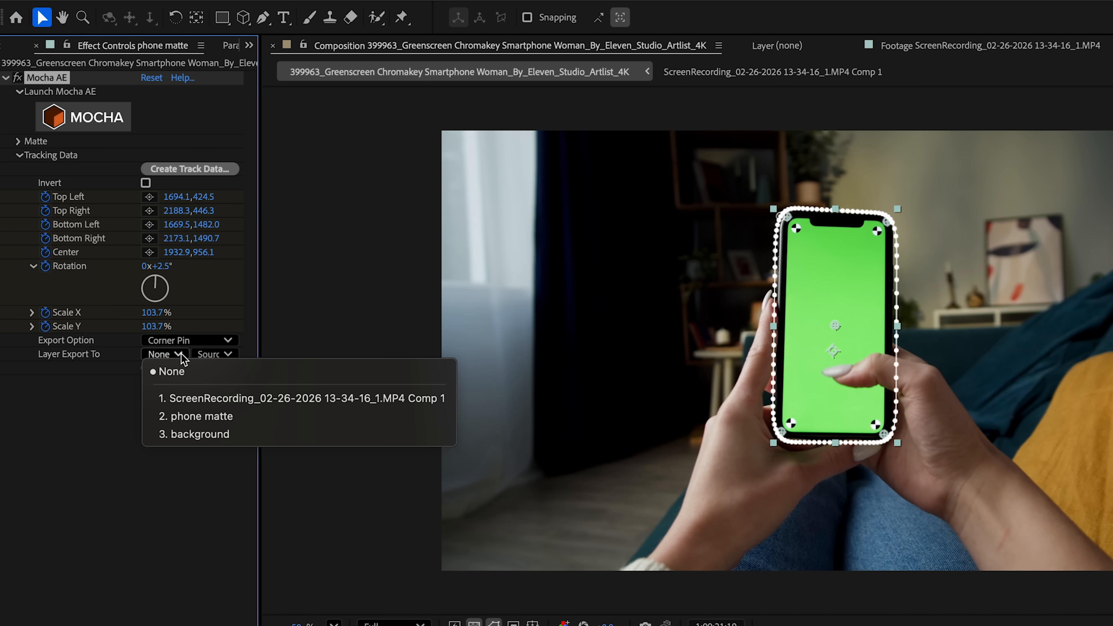
{"action": "left_click", "coordinate": [232, 399]}
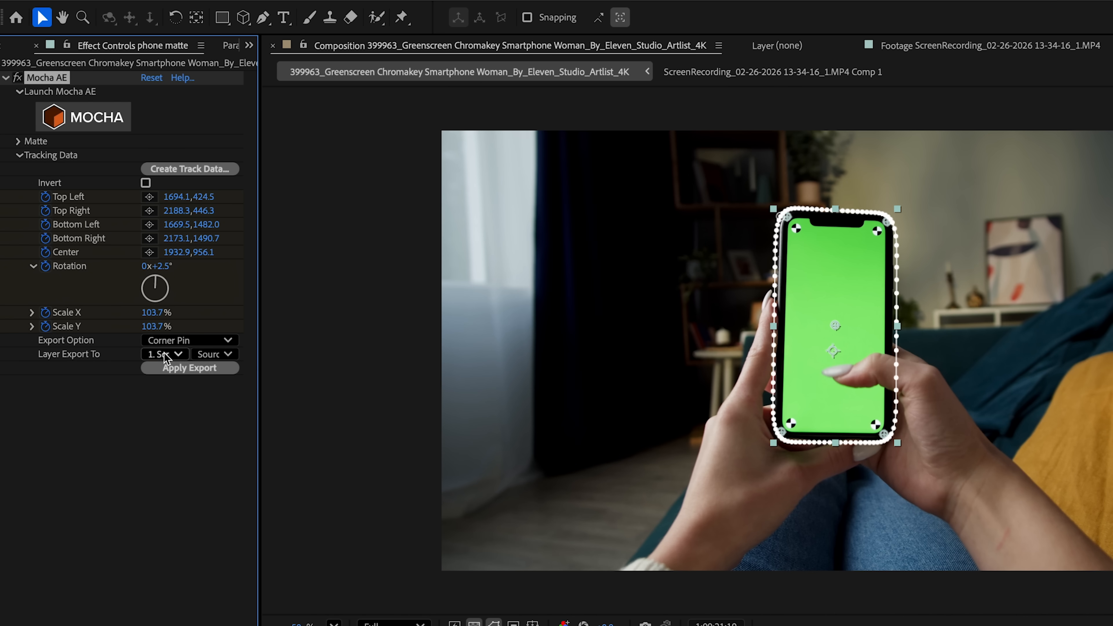
{"action": "left_click", "coordinate": [170, 371]}
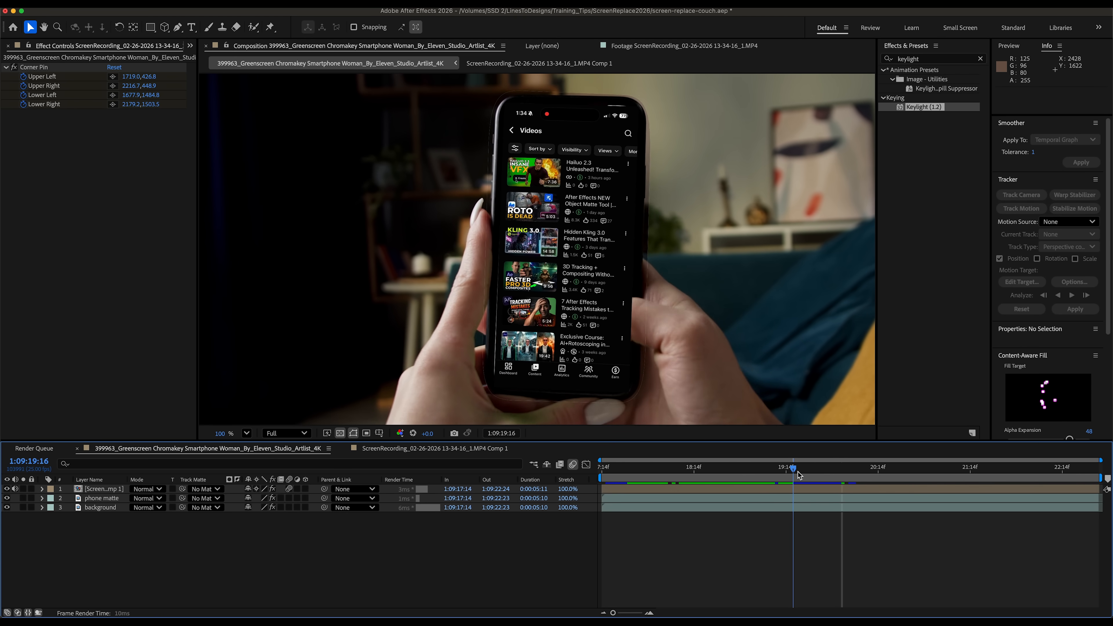
- Move the screen recording pre-comp layer below the phone matte layer
{"action": "left_click_drag", "start_coordinate": [798, 472], "coordinate": [970, 472]}
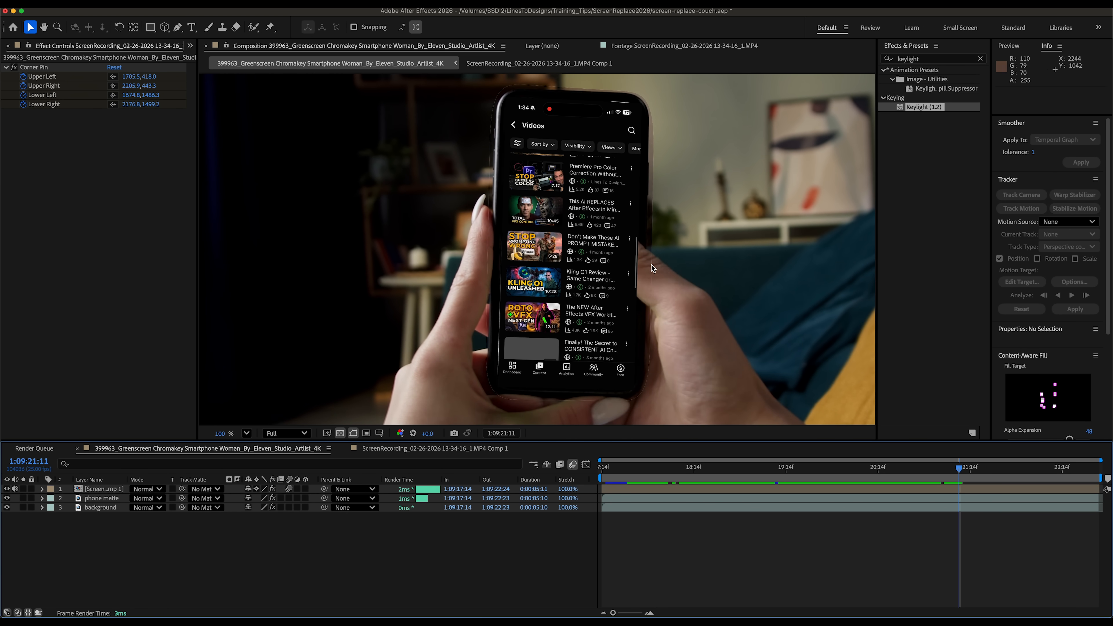
{"action": "left_click_drag", "start_coordinate": [101, 489], "coordinate": [105, 507]}
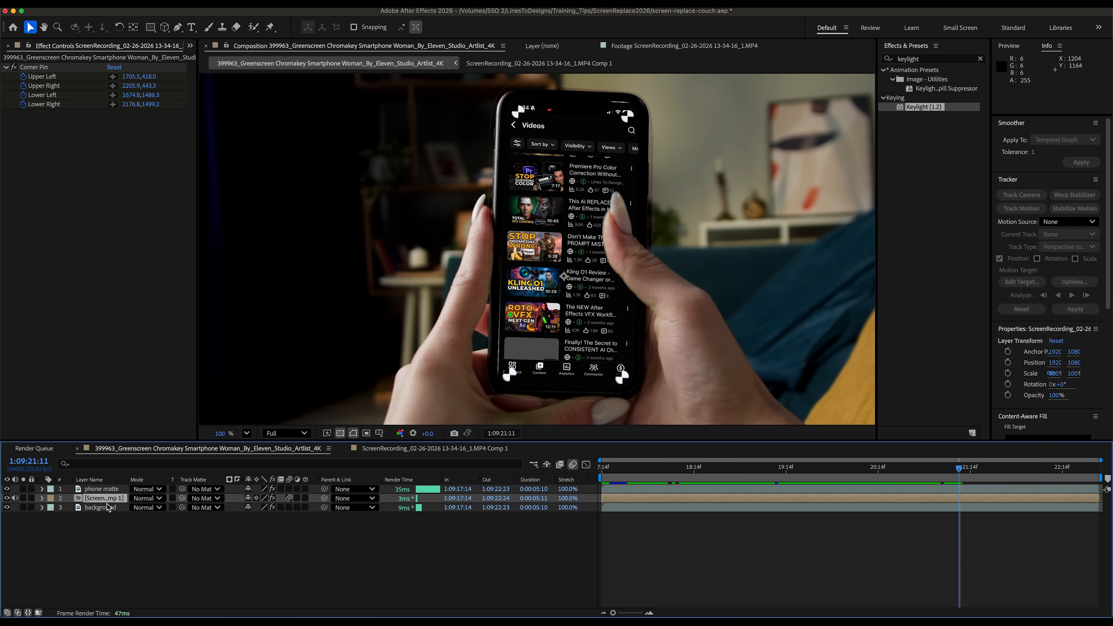
{"action": "left_click_drag", "start_coordinate": [664, 470], "coordinate": [966, 458]}
- Solo the phone matte layer and raise Keylight's Screen Despot White to about 21.8, previewing the playback
{"action": "left_click", "coordinate": [25, 520]}
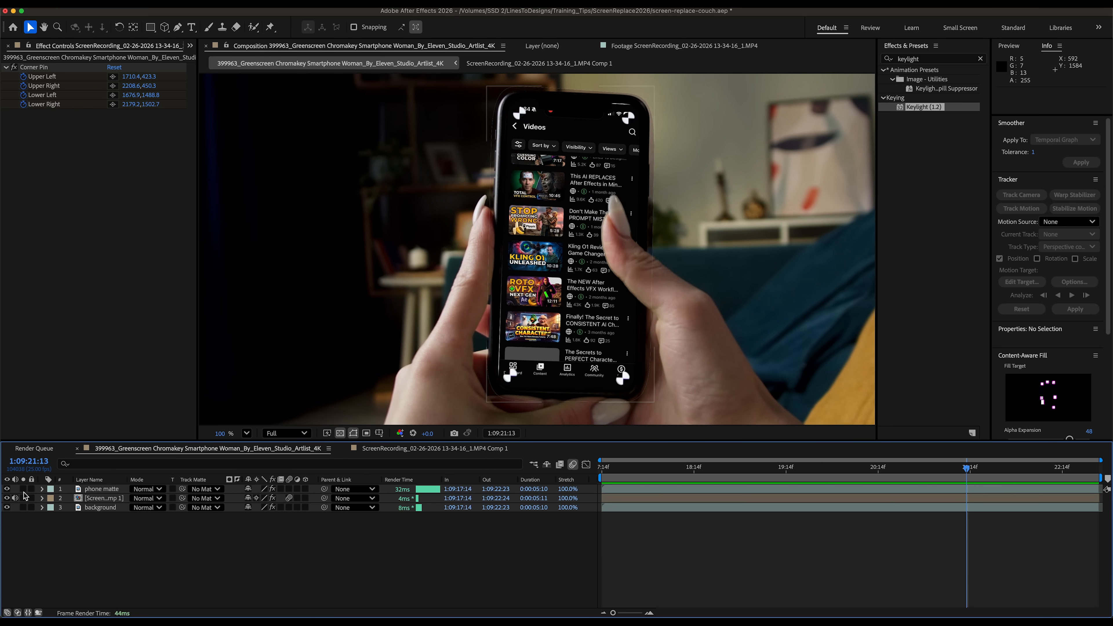
{"action": "left_click", "coordinate": [24, 489]}
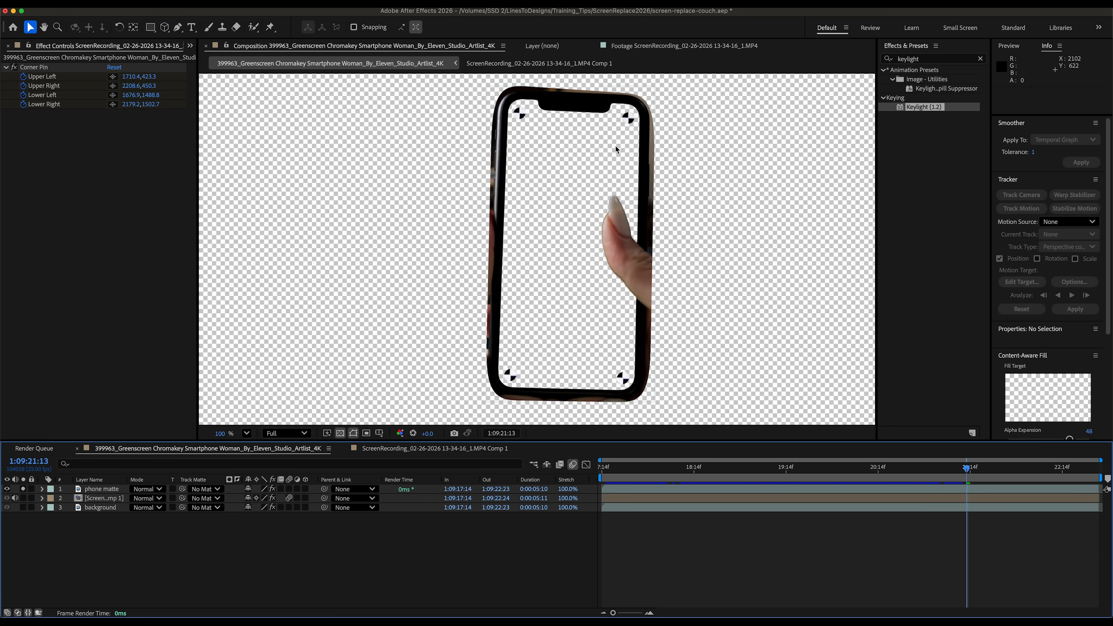
{"action": "left_click", "coordinate": [90, 490]}
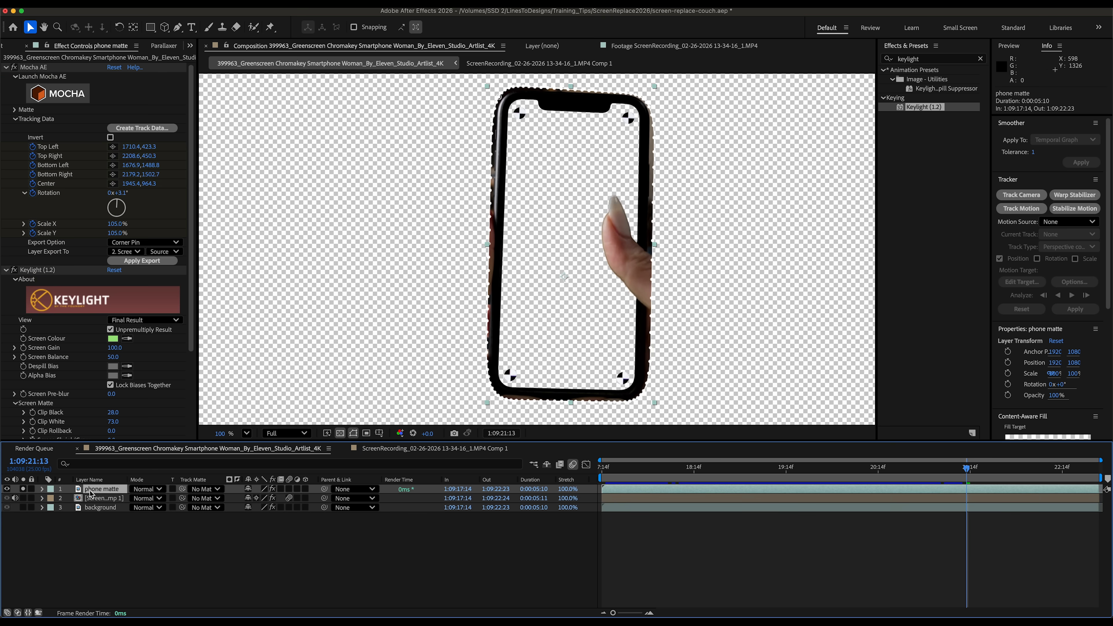
{"action": "scroll", "coordinate": [109, 277], "scroll_direction": "down", "scroll_amount": 5}
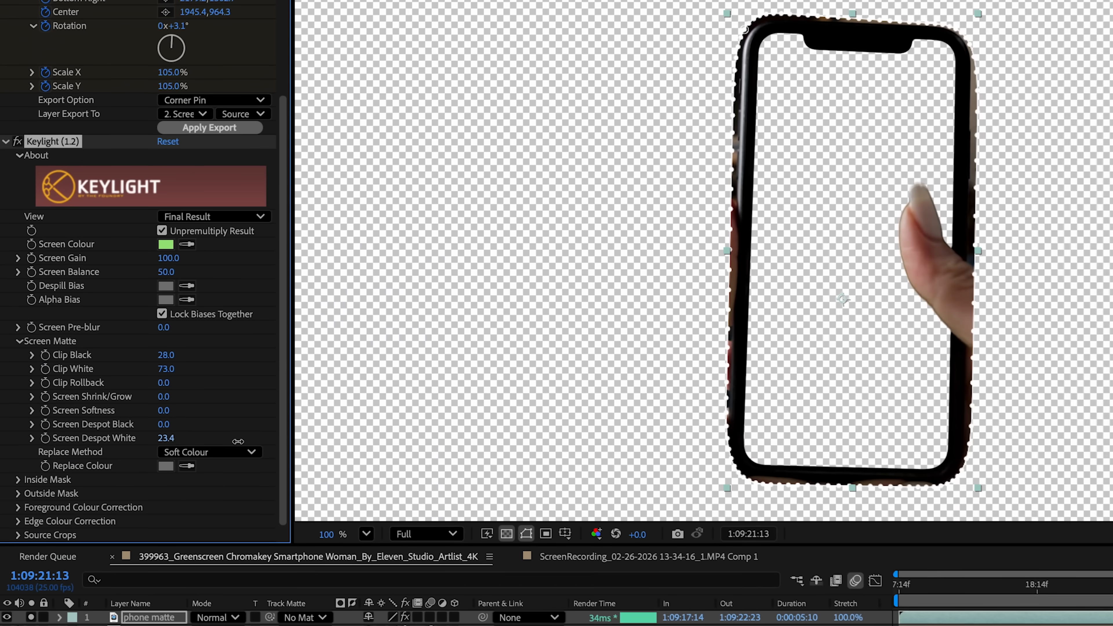
{"action": "left_click_drag", "start_coordinate": [116, 370], "coordinate": [140, 372]}
{"action": "left_click_drag", "start_coordinate": [206, 442], "coordinate": [226, 441]}
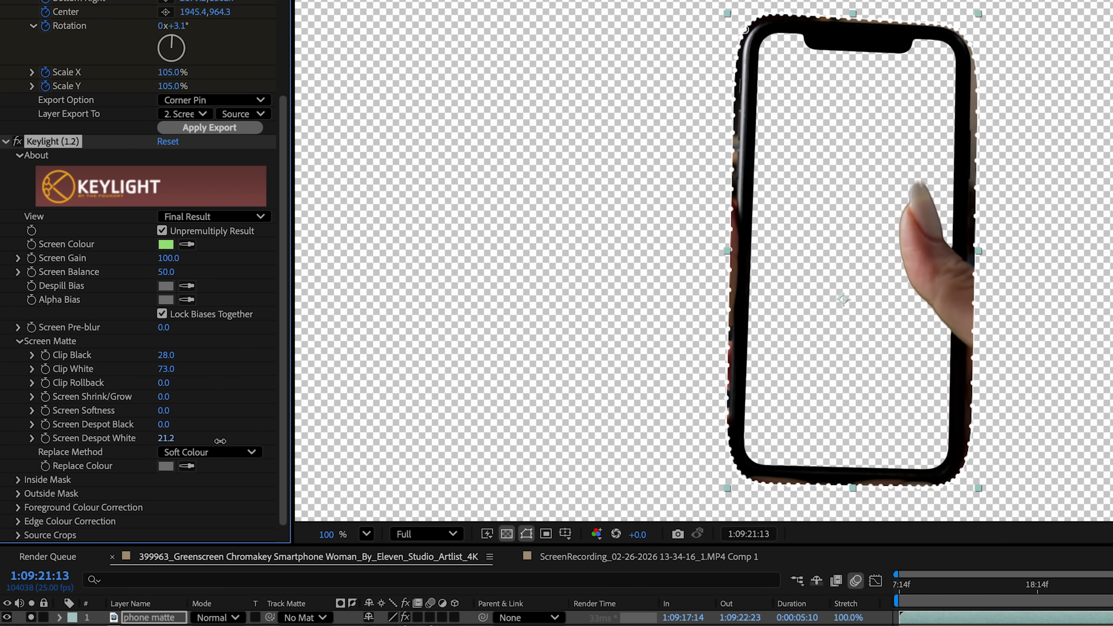
{"action": "left_click_drag", "start_coordinate": [220, 441], "coordinate": [224, 439]}
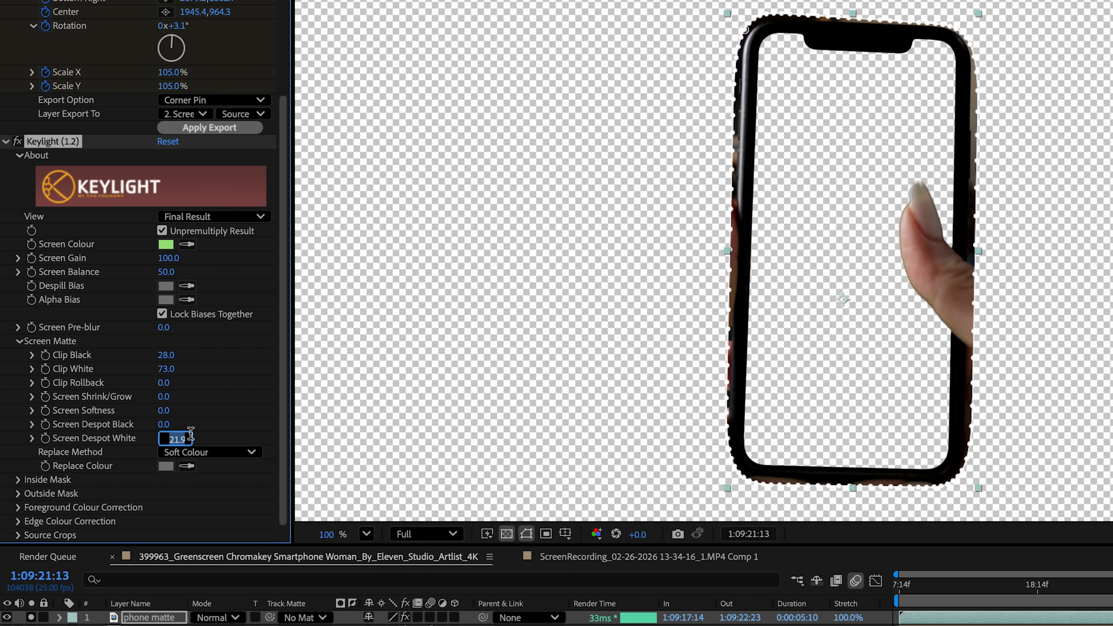
{"action": "left_click", "coordinate": [205, 439]}
{"action": "left_click_drag", "start_coordinate": [166, 438], "coordinate": [165, 438]}
{"action": "key", "text": "space"}
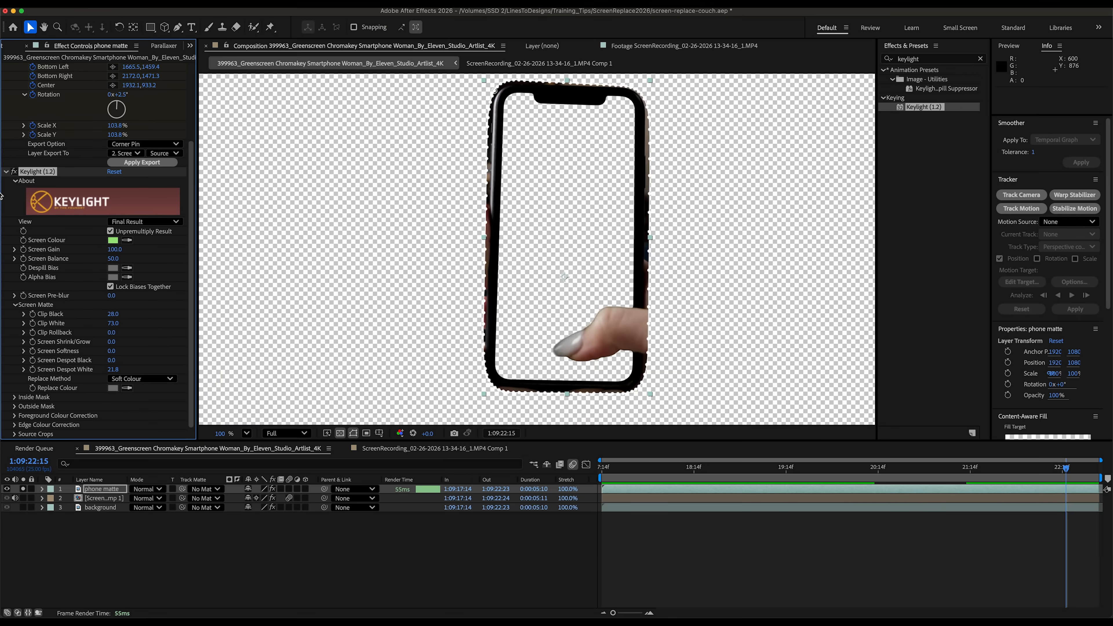
- Open Mocha AE, add a small shape around the phone's top-left corner marker and track it forward
{"action": "scroll", "coordinate": [66, 125], "scroll_direction": "up", "scroll_amount": 5}
{"action": "left_click", "coordinate": [56, 98]}
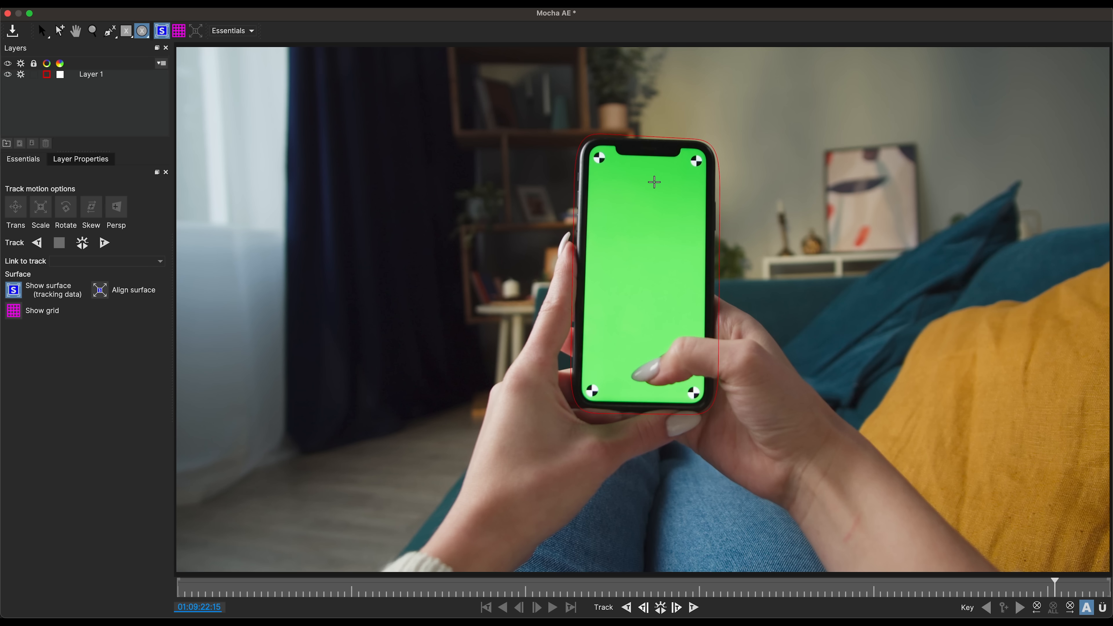
{"action": "right_click", "coordinate": [608, 165]}
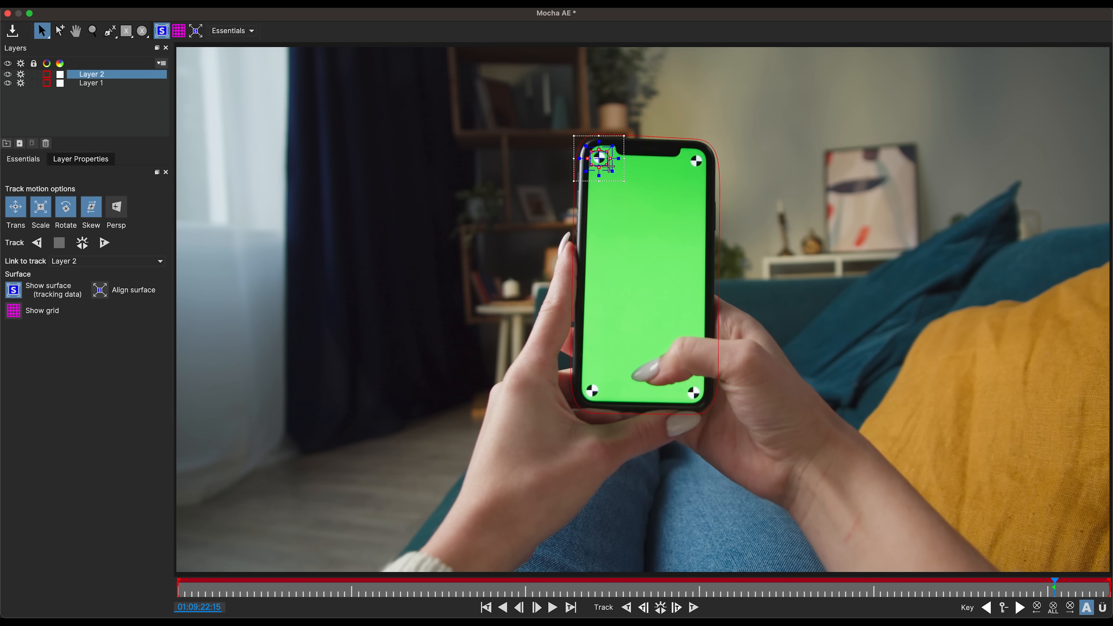
{"action": "left_click", "coordinate": [109, 244]}
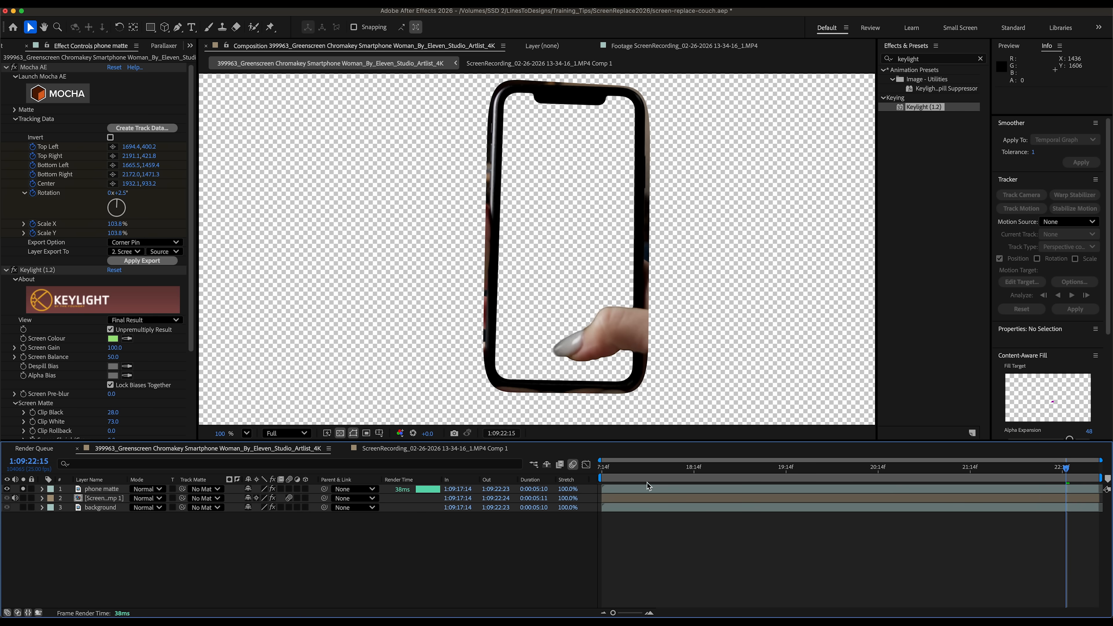
- Scrub and preview the composition's playback
{"action": "left_click", "coordinate": [673, 474]}
{"action": "left_click_drag", "start_coordinate": [673, 475], "coordinate": [869, 482]}
{"action": "key", "text": "space"}
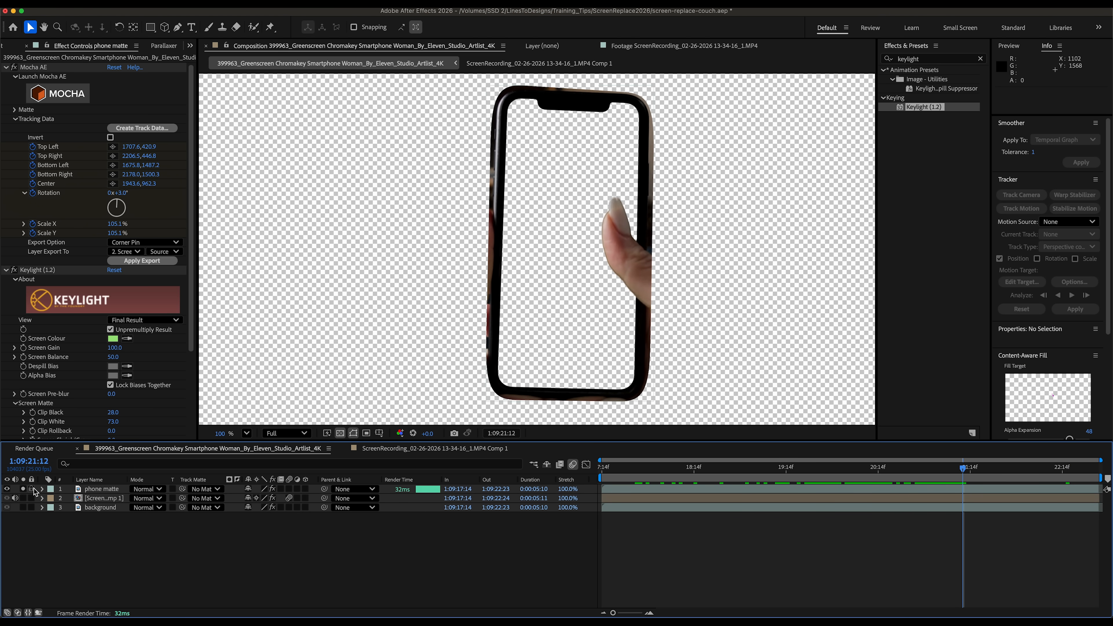
- Solo the phone matte and screen recording layers in turn to inspect the composite
{"action": "left_click", "coordinate": [23, 490]}
{"action": "left_click_drag", "start_coordinate": [964, 473], "coordinate": [911, 473]}
{"action": "left_click", "coordinate": [101, 500]}
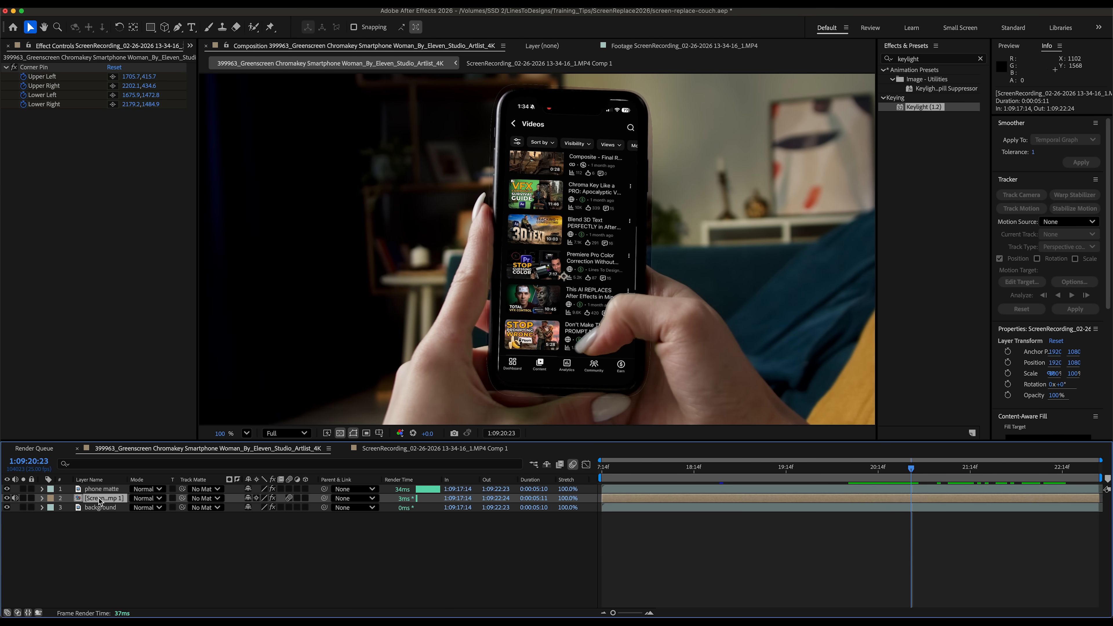
{"action": "left_click", "coordinate": [23, 489]}
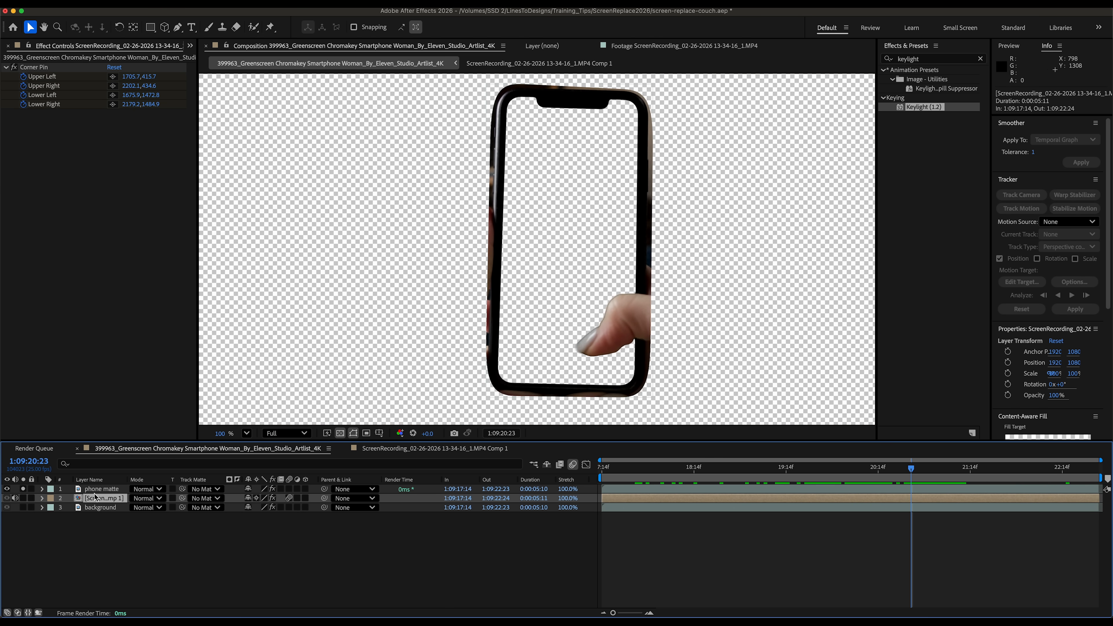
{"action": "left_click", "coordinate": [23, 498]}
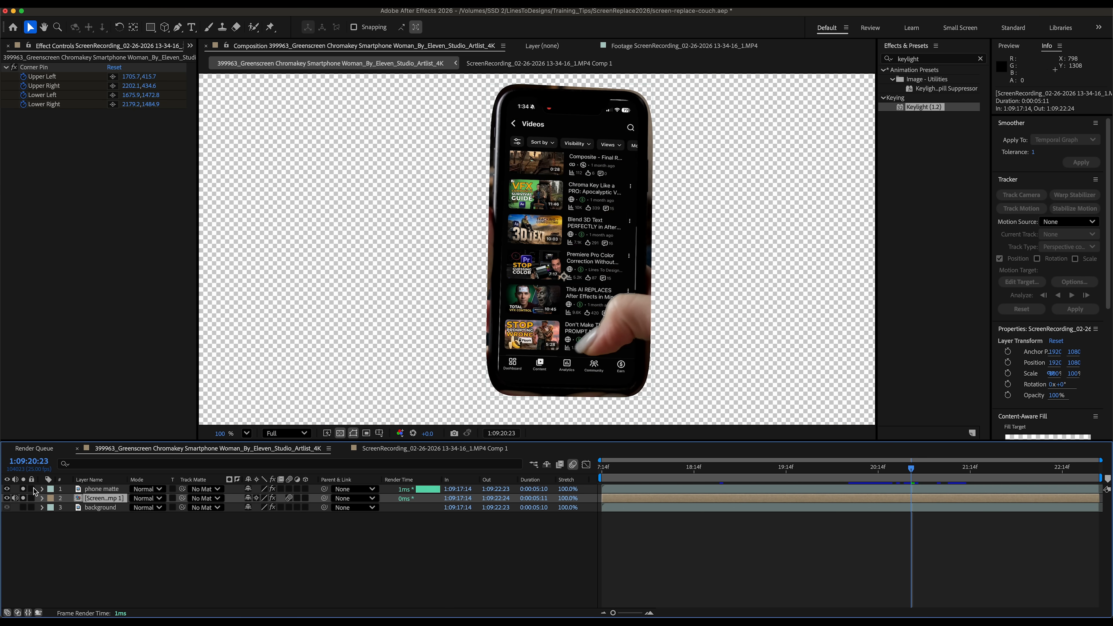
{"action": "left_click", "coordinate": [24, 498]}
{"action": "left_click", "coordinate": [101, 489]}
- Try zeroing Screen Despot White and tracking an ellipse mask around the phone's top-left corner marker
{"action": "scroll", "coordinate": [109, 329], "scroll_direction": "down", "scroll_amount": 5}
{"action": "left_click_drag", "start_coordinate": [111, 370], "coordinate": [23, 373]}
{"action": "left_click_drag", "start_coordinate": [150, 28], "coordinate": [176, 59]}
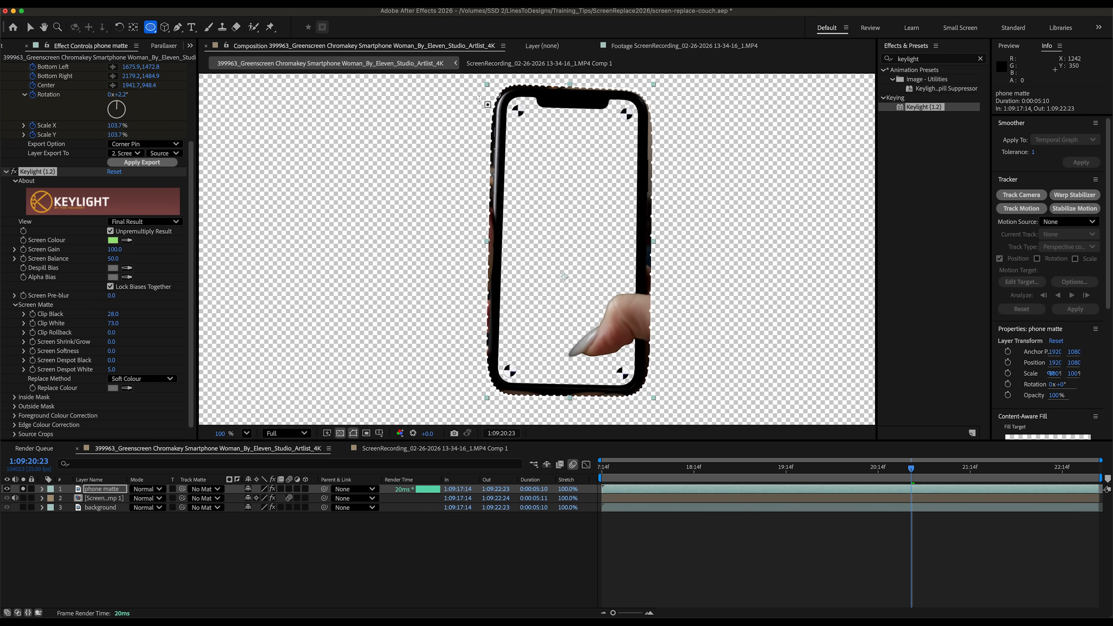
{"action": "left_click_drag", "start_coordinate": [516, 104], "coordinate": [521, 114]}
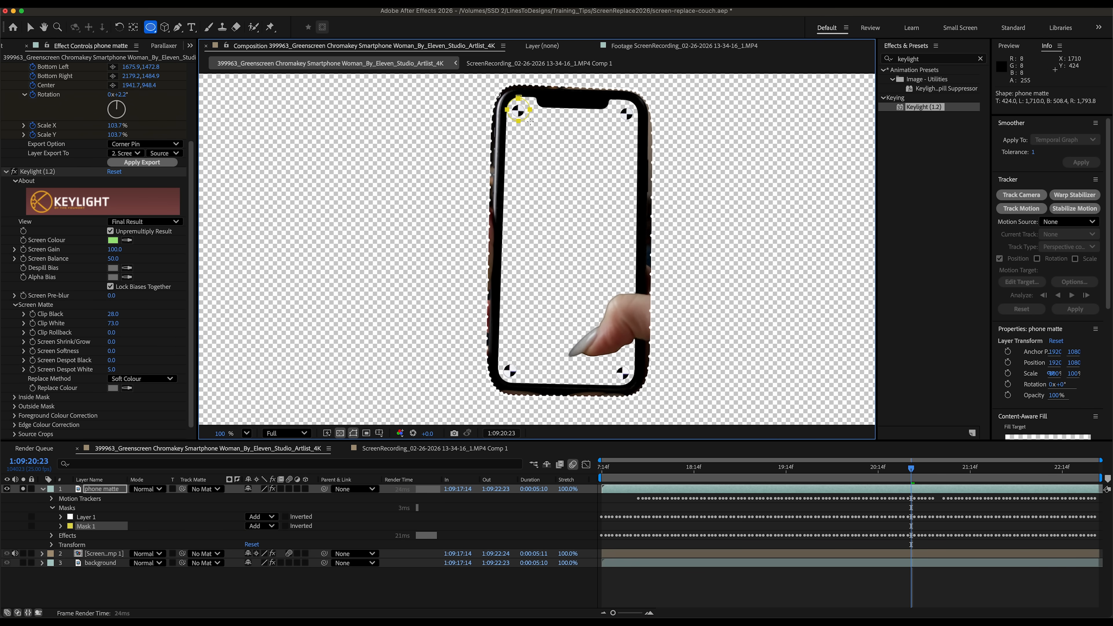
{"action": "left_click", "coordinate": [83, 527]}
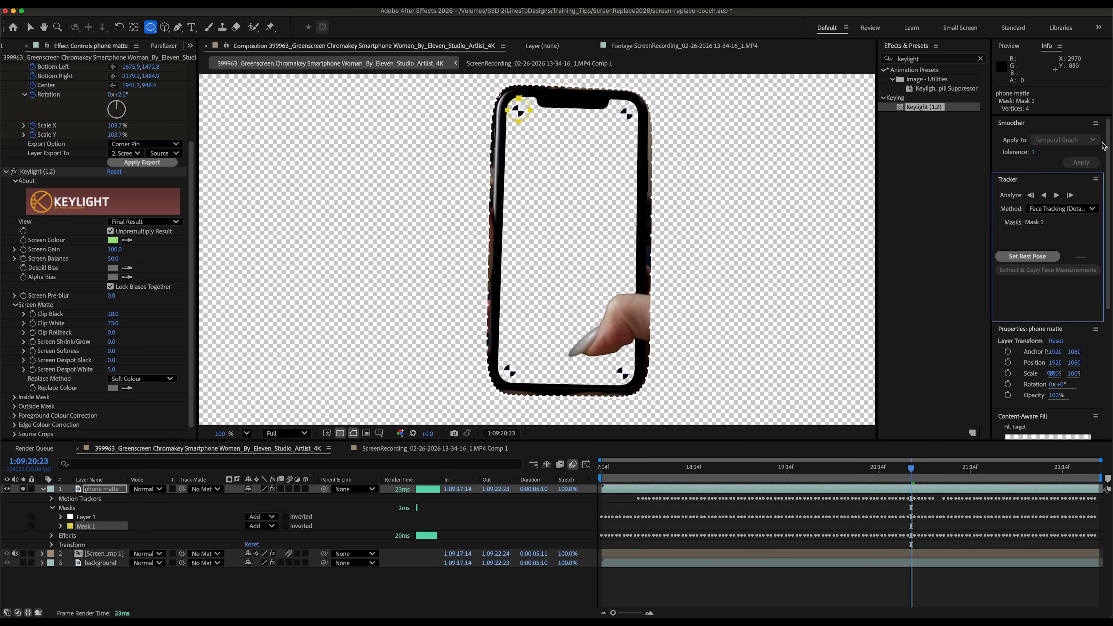
{"action": "left_click", "coordinate": [1055, 195]}
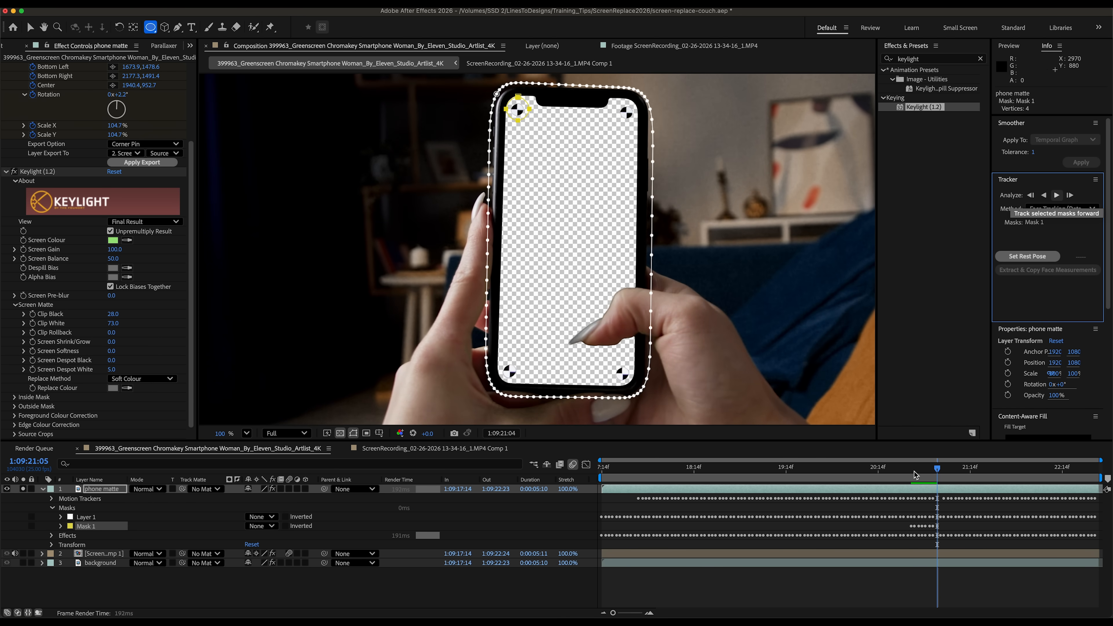
{"action": "left_click", "coordinate": [945, 473]}
{"action": "key", "text": "super+z"}
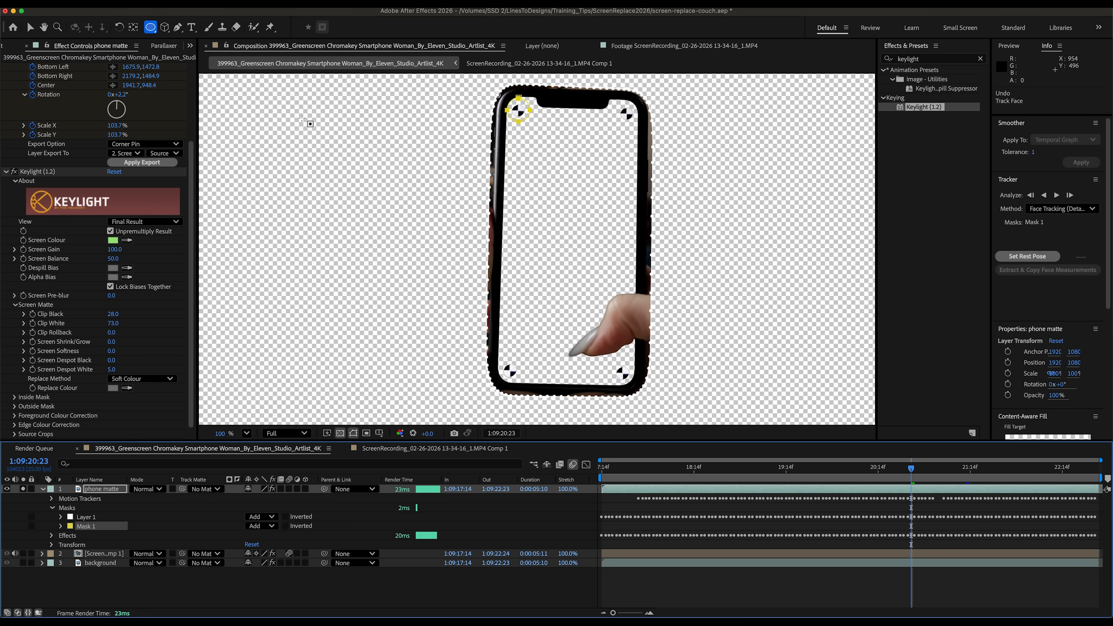
{"action": "key", "text": "super+z"}
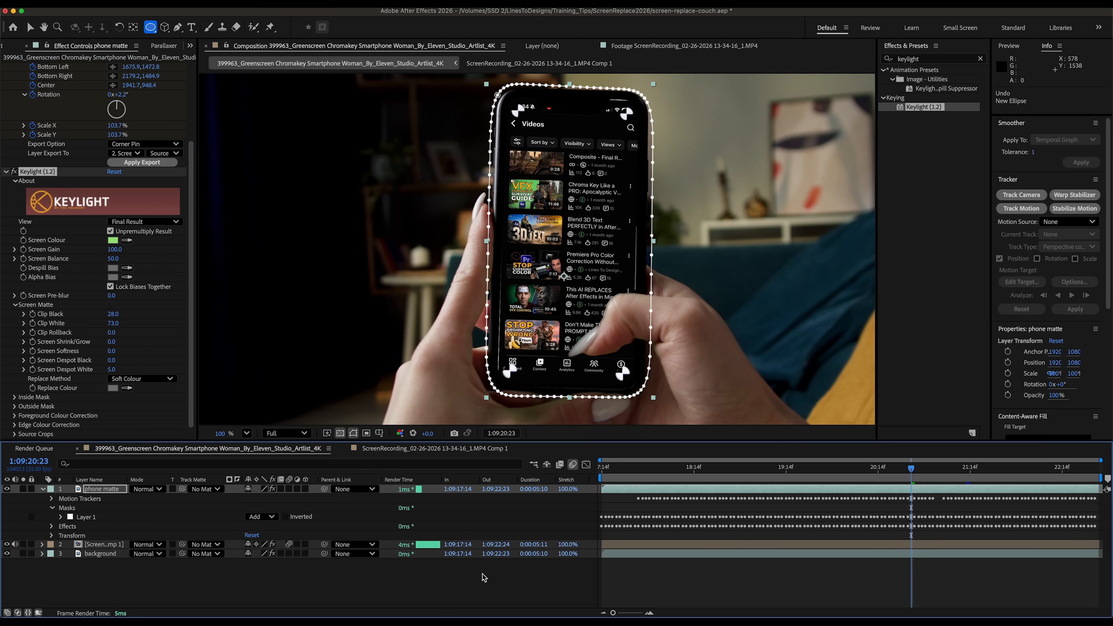
- Set Screen Despot White to about 21.8 and inspect the inverted tracked mask on the background layer
{"action": "left_click_drag", "start_coordinate": [113, 372], "coordinate": [142, 372]}
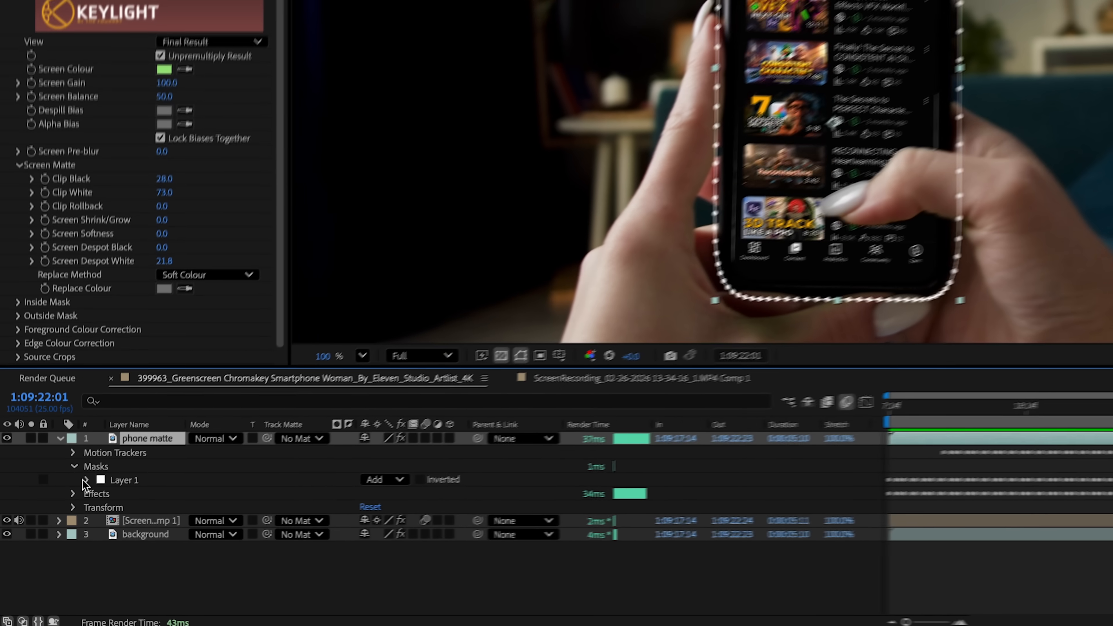
{"action": "left_click", "coordinate": [61, 517]}
{"action": "left_click_drag", "start_coordinate": [370, 535], "coordinate": [354, 544]}
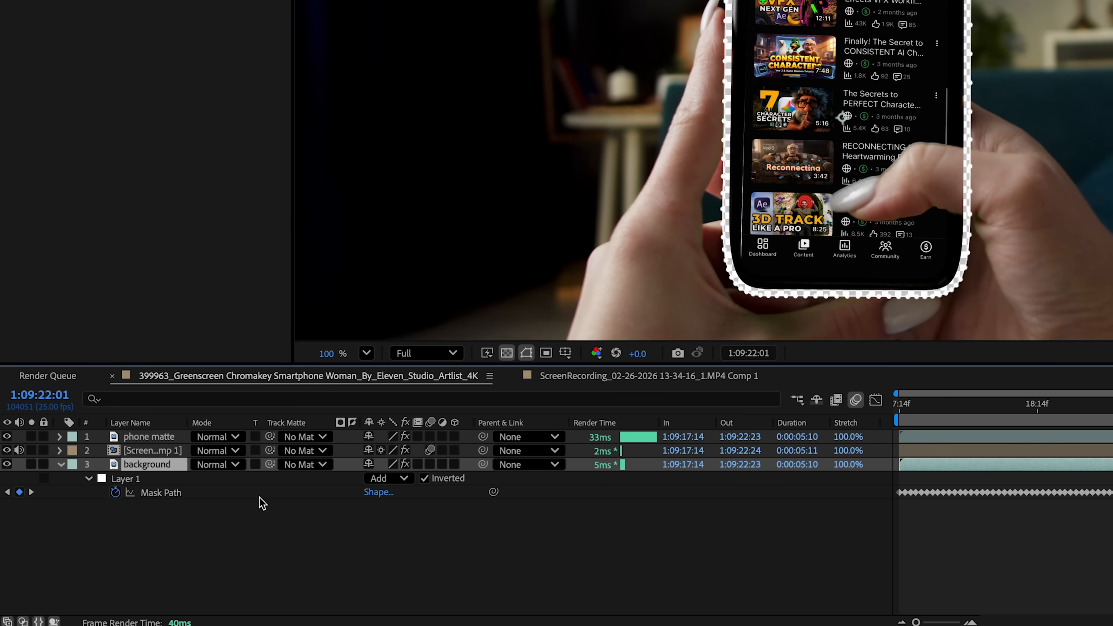
{"action": "left_click", "coordinate": [88, 479]}
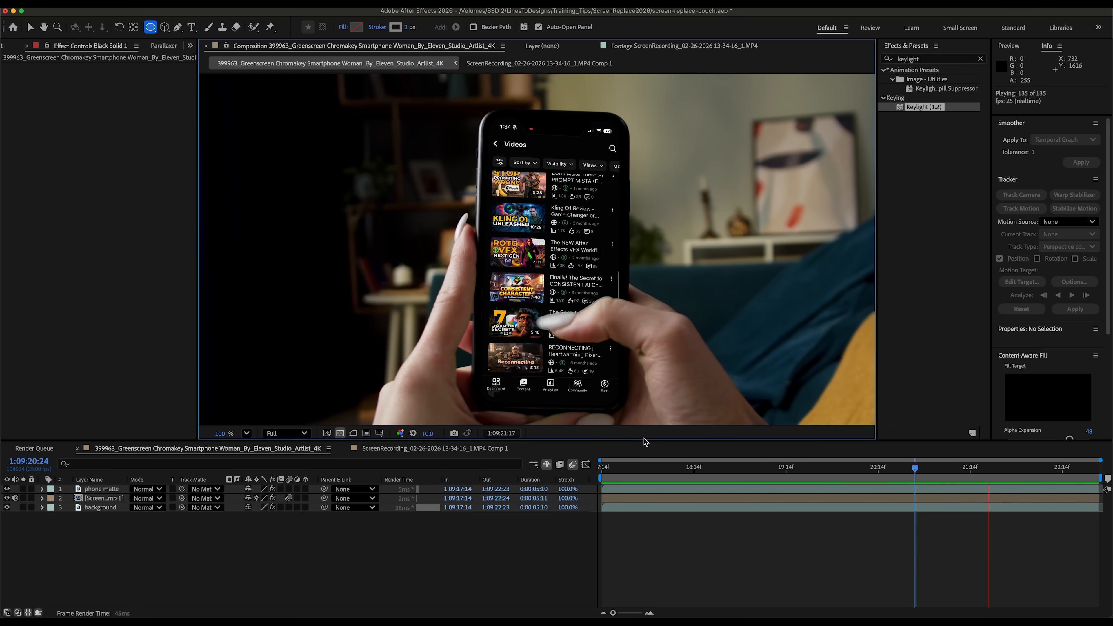
- Scrub through the composition to check the screen replacement
{"action": "left_click_drag", "start_coordinate": [718, 467], "coordinate": [661, 506]}
{"action": "left_click_drag", "start_coordinate": [659, 321], "coordinate": [559, 403]}
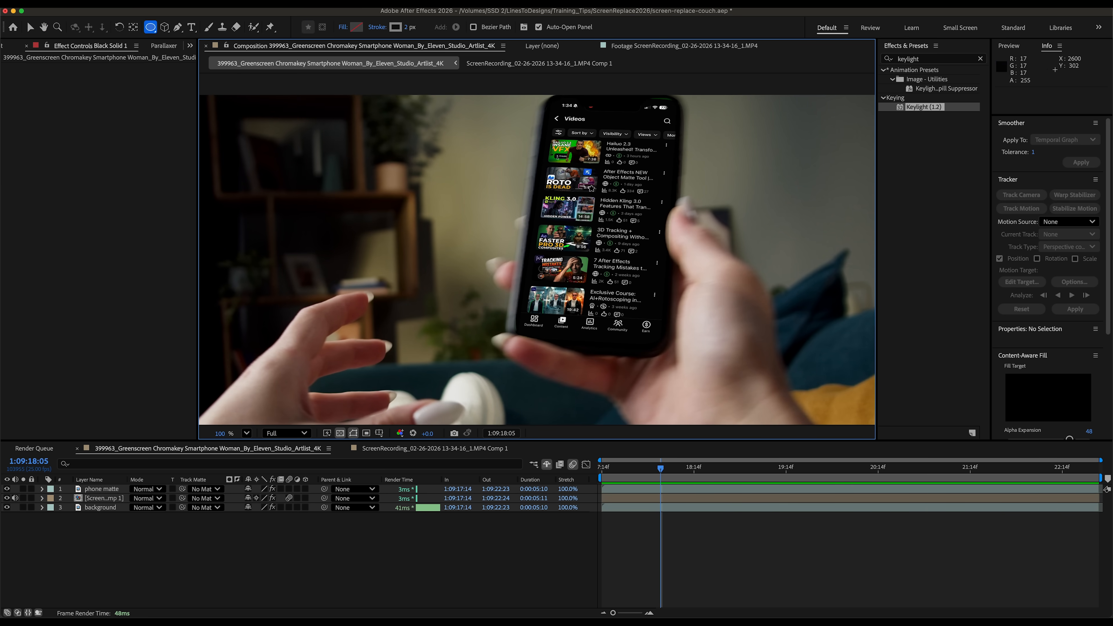
{"action": "key", "text": "v"}
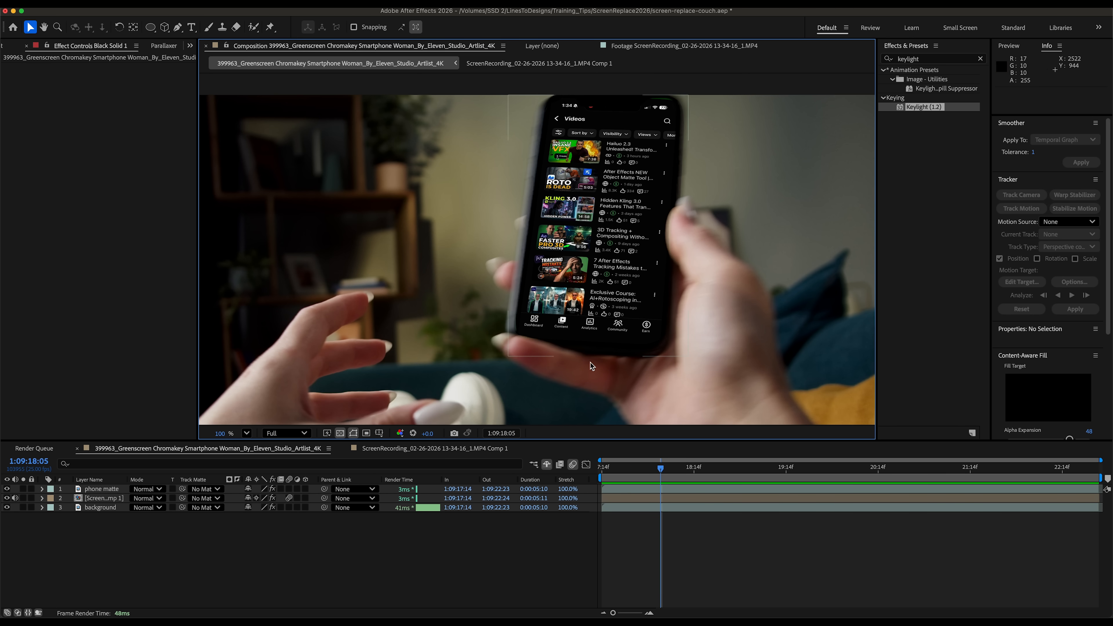
- Apply CC Force Motion Blur to the screen recording layer and set its shutter phase to -122
{"action": "mouse_move", "coordinate": [656, 472]}
{"action": "left_mouse_down"}
{"action": "mouse_move", "coordinate": [674, 472]}
{"action": "mouse_move", "coordinate": [643, 471]}
{"action": "mouse_move", "coordinate": [661, 471]}
{"action": "left_mouse_up"}
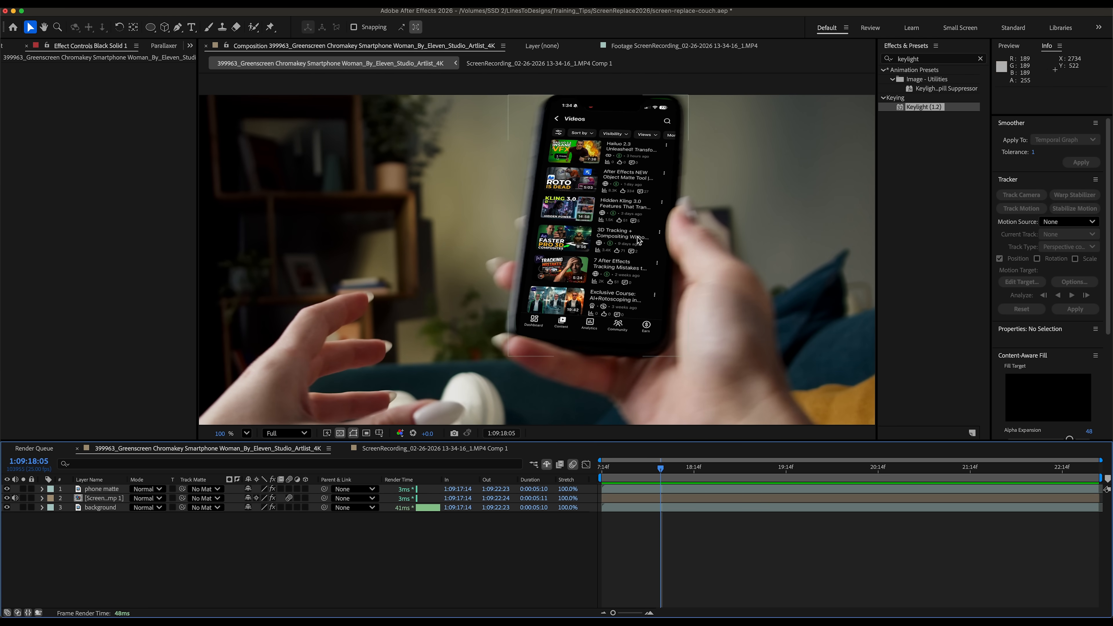
{"action": "left_click", "coordinate": [981, 59]}
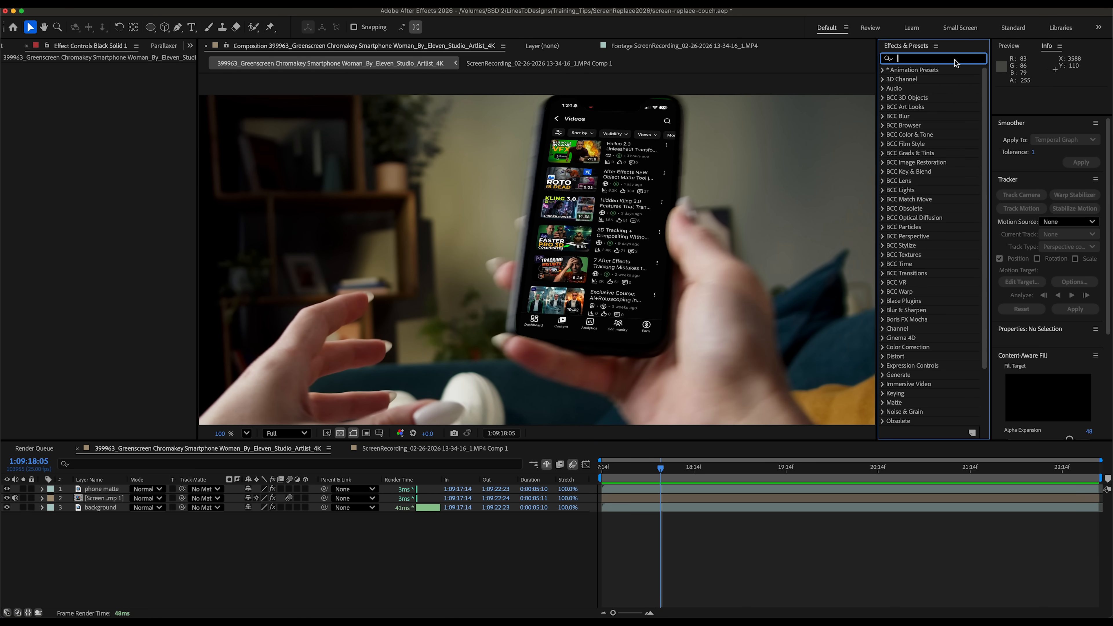
{"action": "type", "text": "motion blur"}
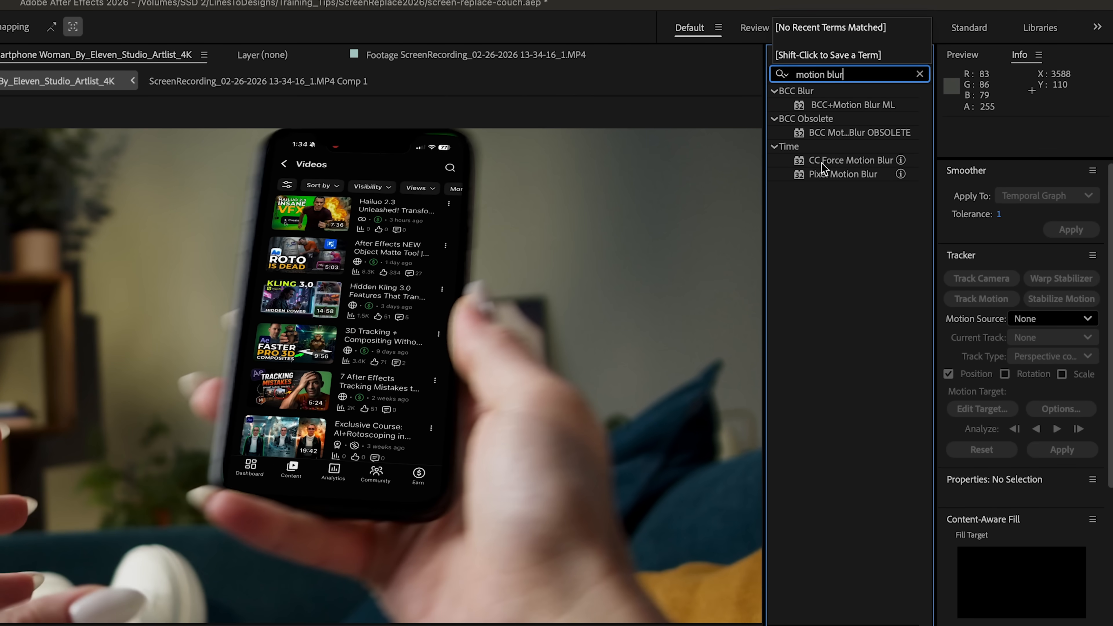
{"action": "left_click", "coordinate": [842, 161]}
{"action": "left_click_drag", "start_coordinate": [840, 160], "coordinate": [558, 523]}
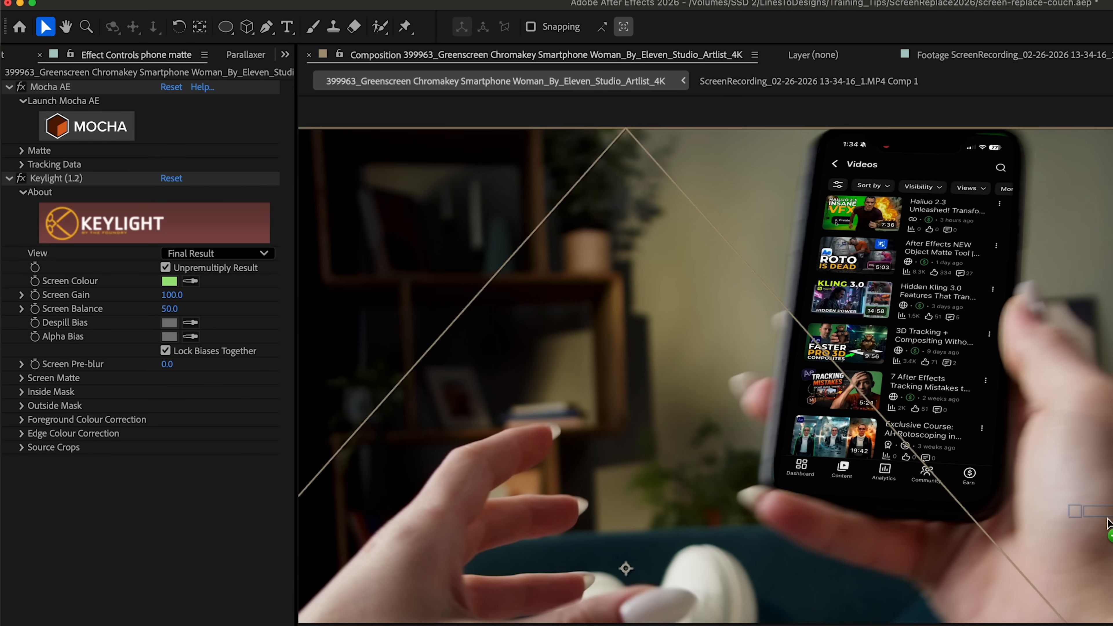
{"action": "left_click_drag", "start_coordinate": [1109, 524], "coordinate": [1110, 524]}
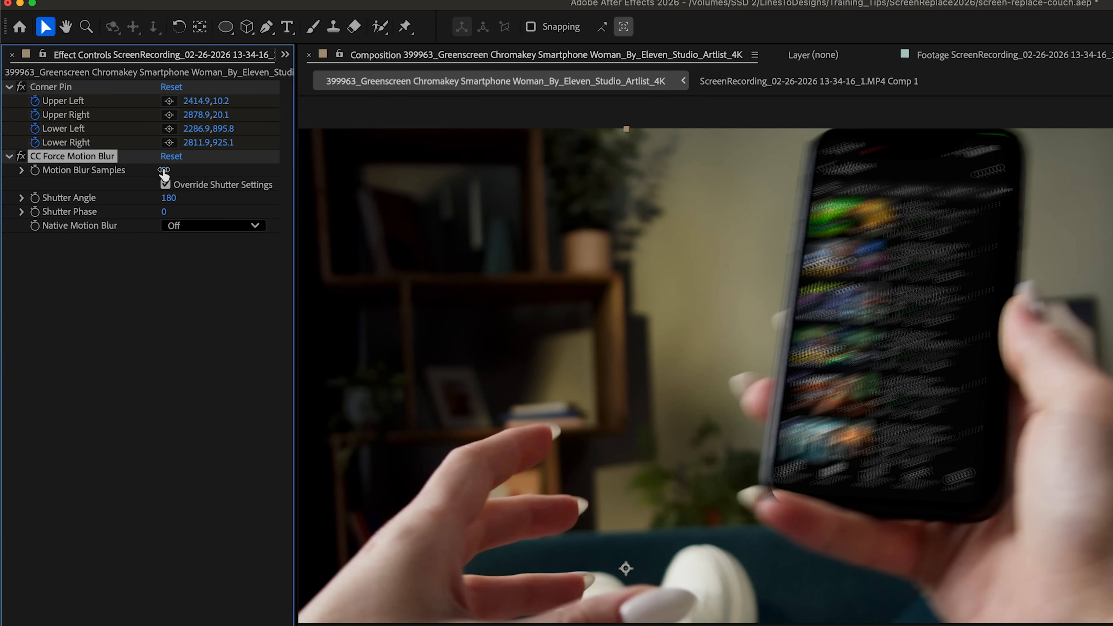
{"action": "left_click", "coordinate": [165, 185]}
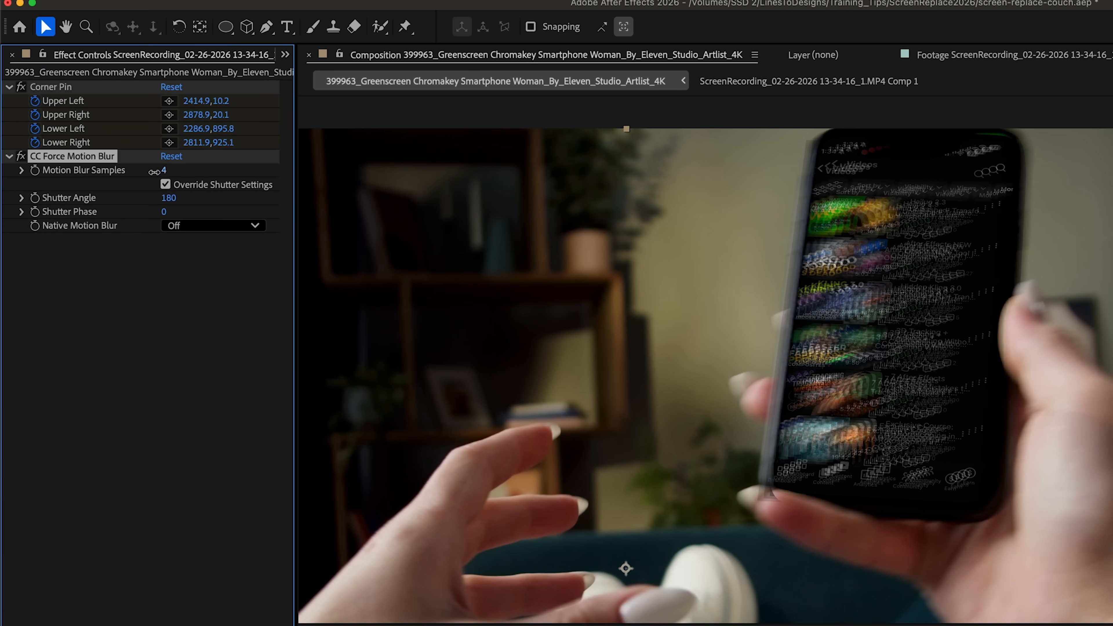
{"action": "left_click_drag", "start_coordinate": [169, 198], "coordinate": [186, 217]}
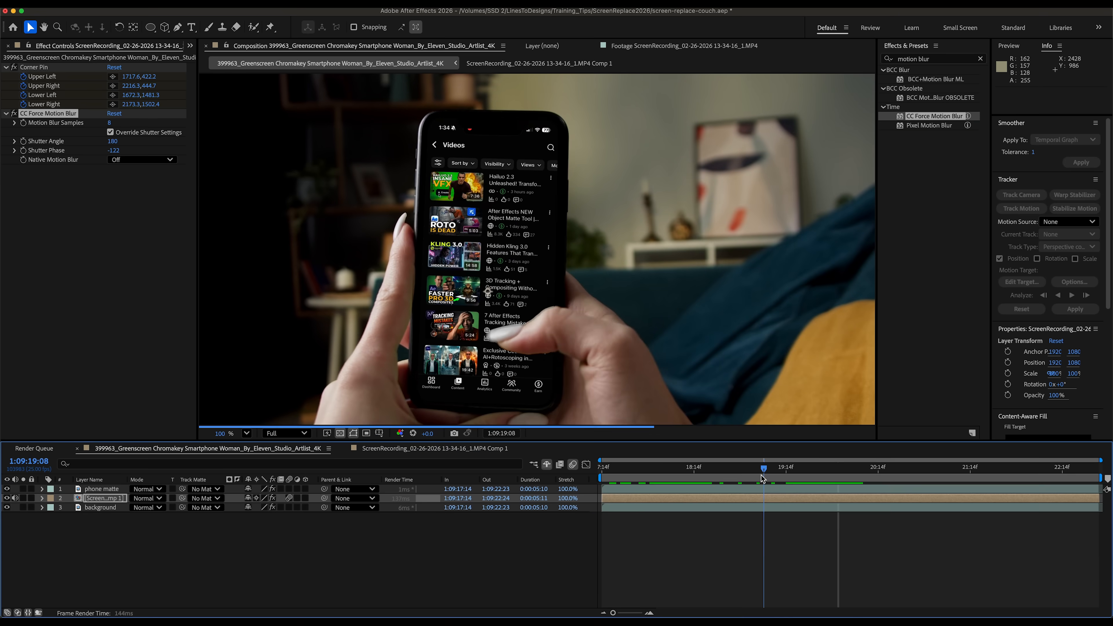
- Split the screen recording layer at 1:09:19:12 and remove CC Force Motion Blur from the later segment
{"action": "left_click_drag", "start_coordinate": [761, 476], "coordinate": [878, 478]}
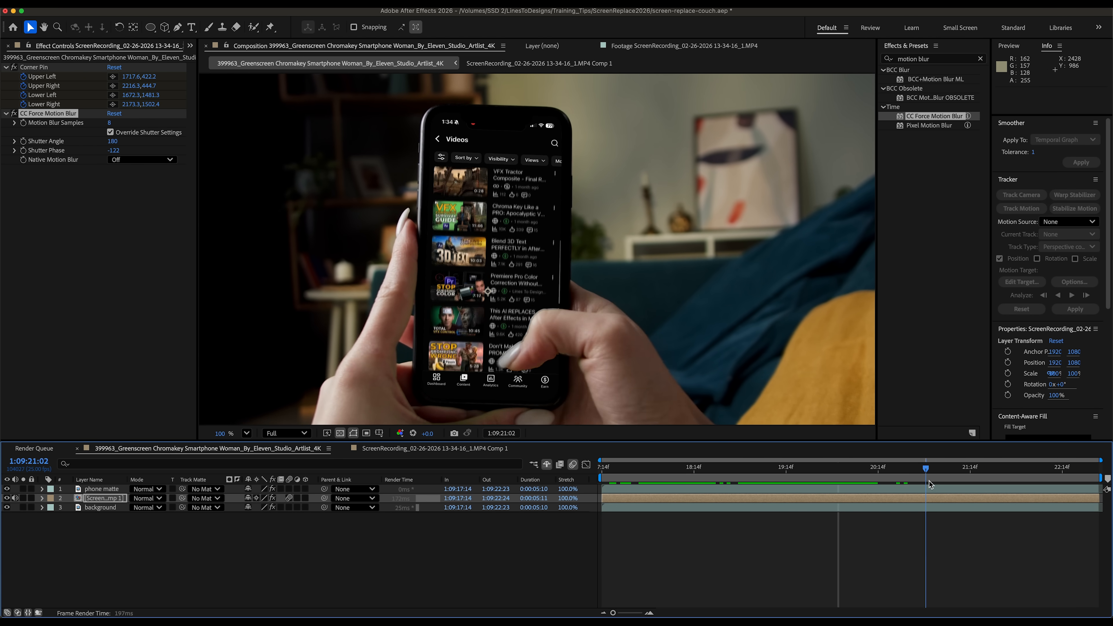
{"action": "key", "text": "space"}
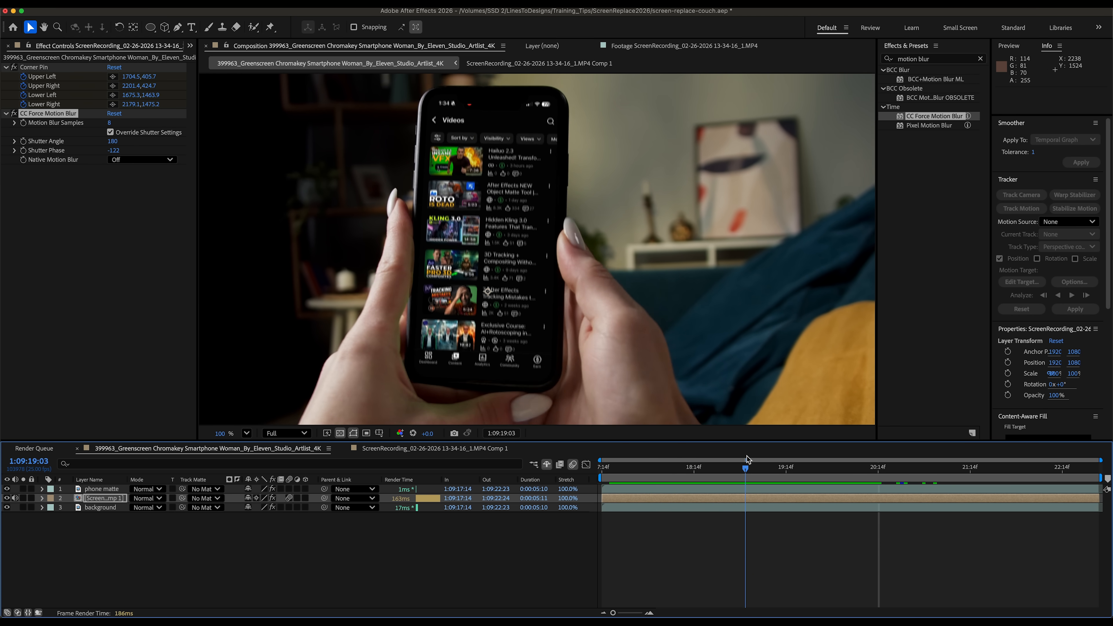
{"action": "left_click", "coordinate": [778, 499]}
{"action": "key", "text": "super+shift+d"}
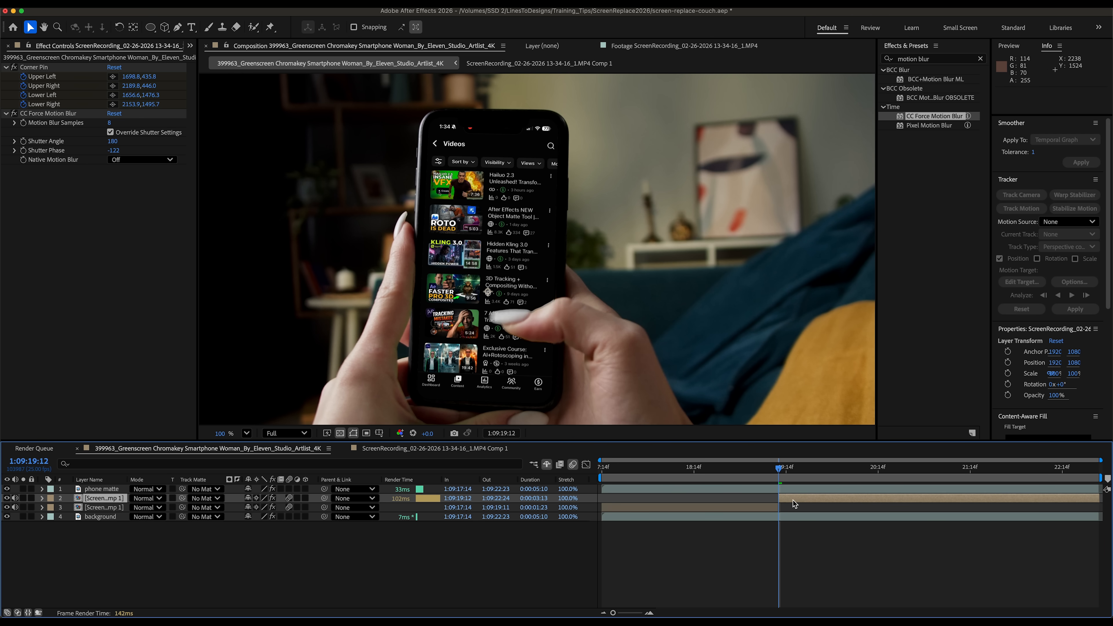
{"action": "left_click", "coordinate": [762, 506]}
{"action": "left_click", "coordinate": [793, 500]}
{"action": "left_click", "coordinate": [47, 115]}
{"action": "key", "text": "Delete"}
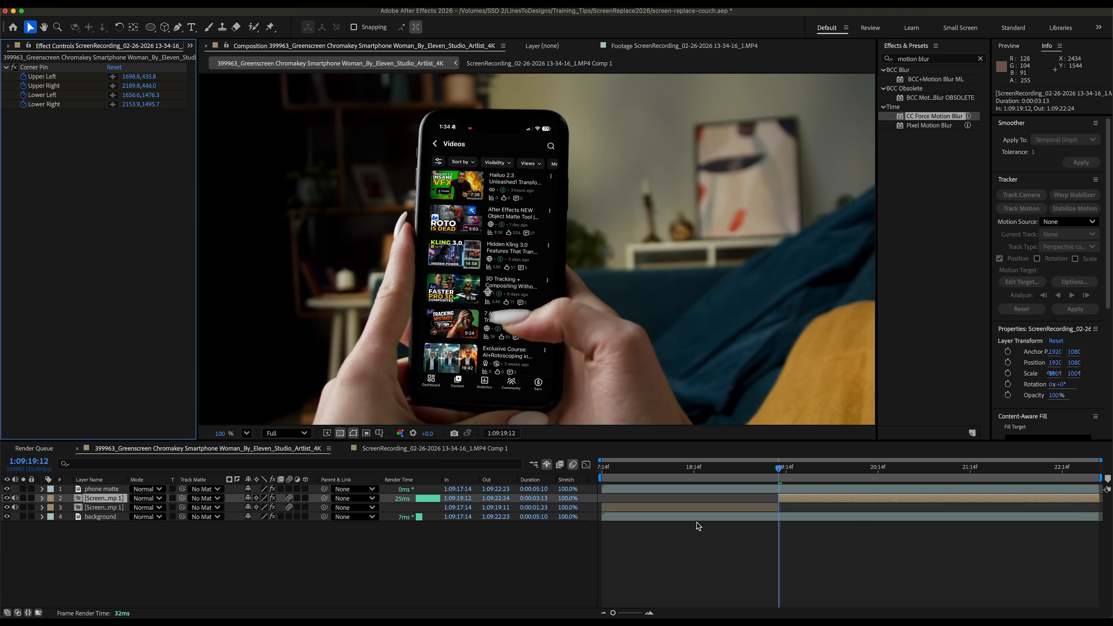
- Scrub through the composition and toggle the BCC+Glow effect on the later screen recording segment to compare
{"action": "key", "text": "space"}
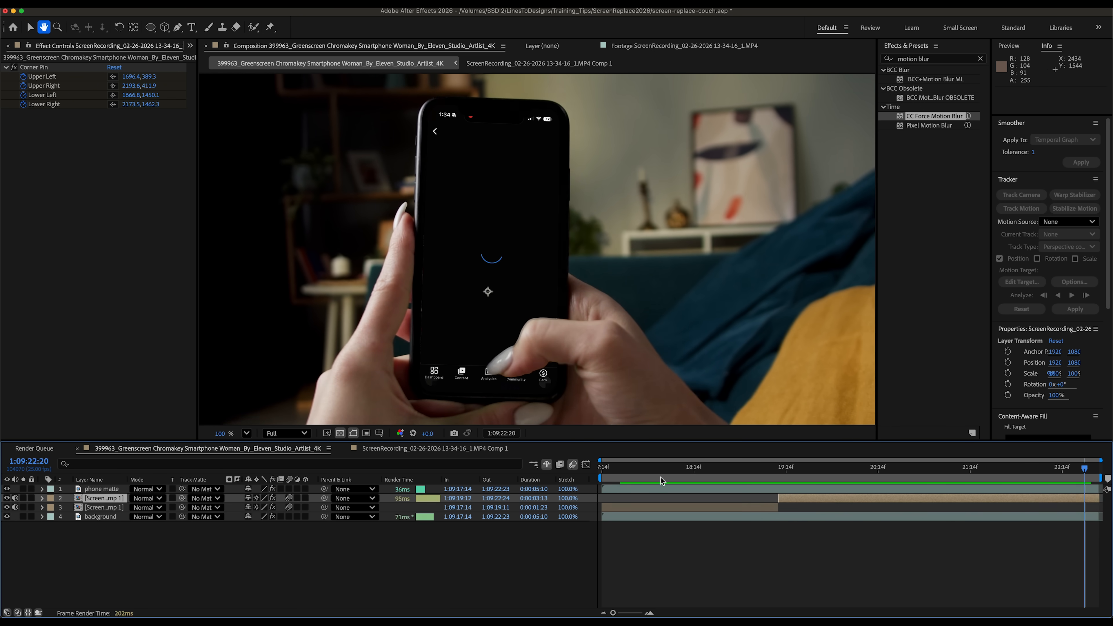
{"action": "left_click", "coordinate": [606, 473]}
{"action": "left_click_drag", "start_coordinate": [606, 473], "coordinate": [878, 474]}
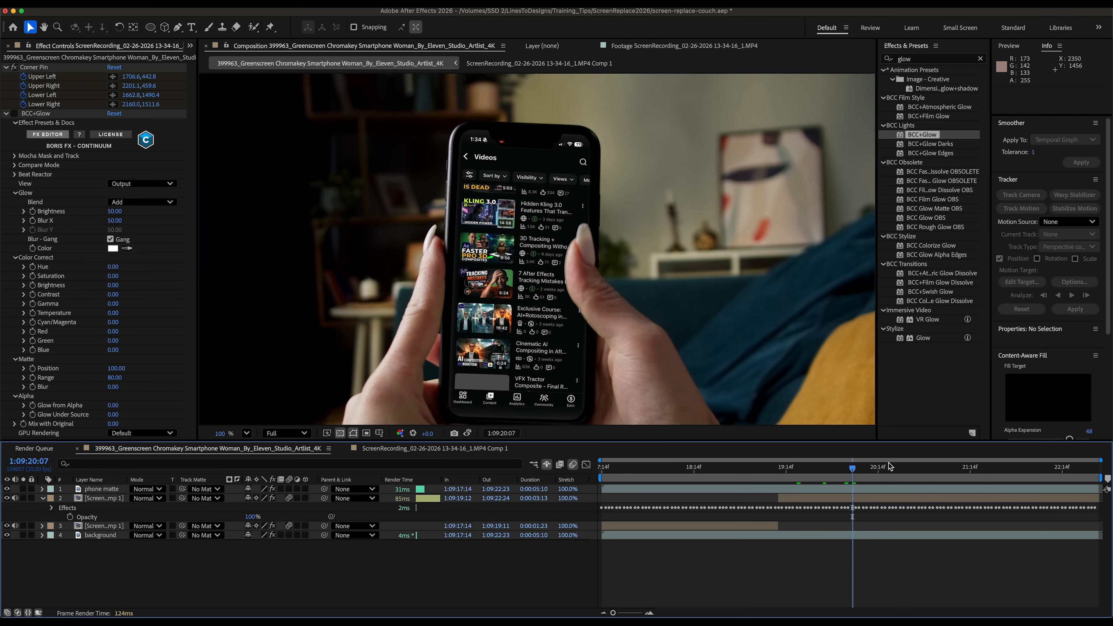
{"action": "left_click", "coordinate": [889, 471]}
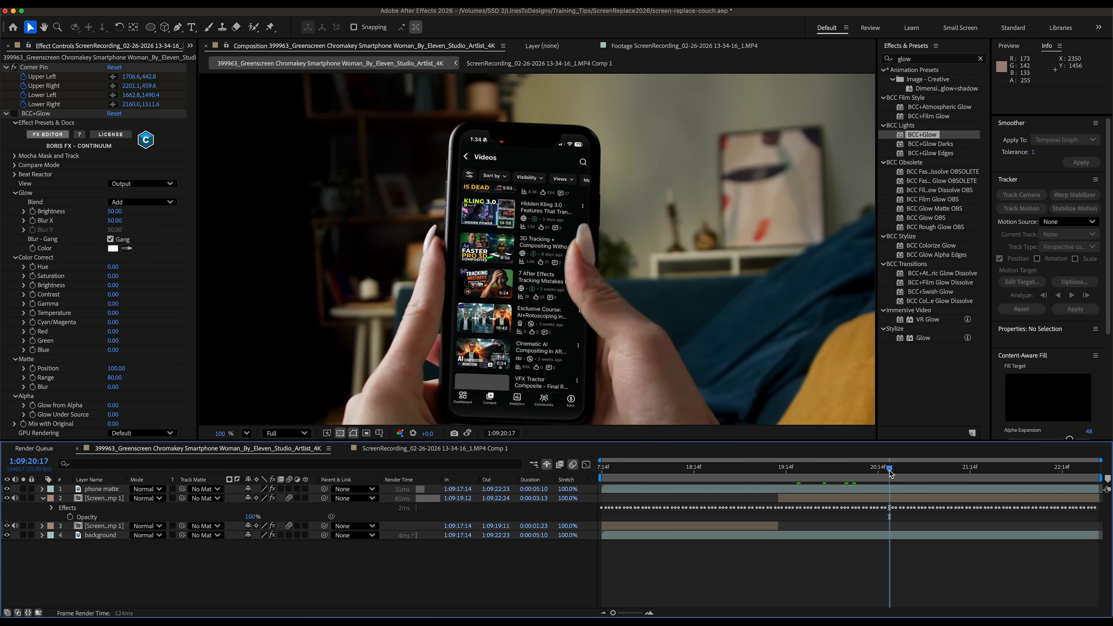
{"action": "left_click", "coordinate": [927, 478]}
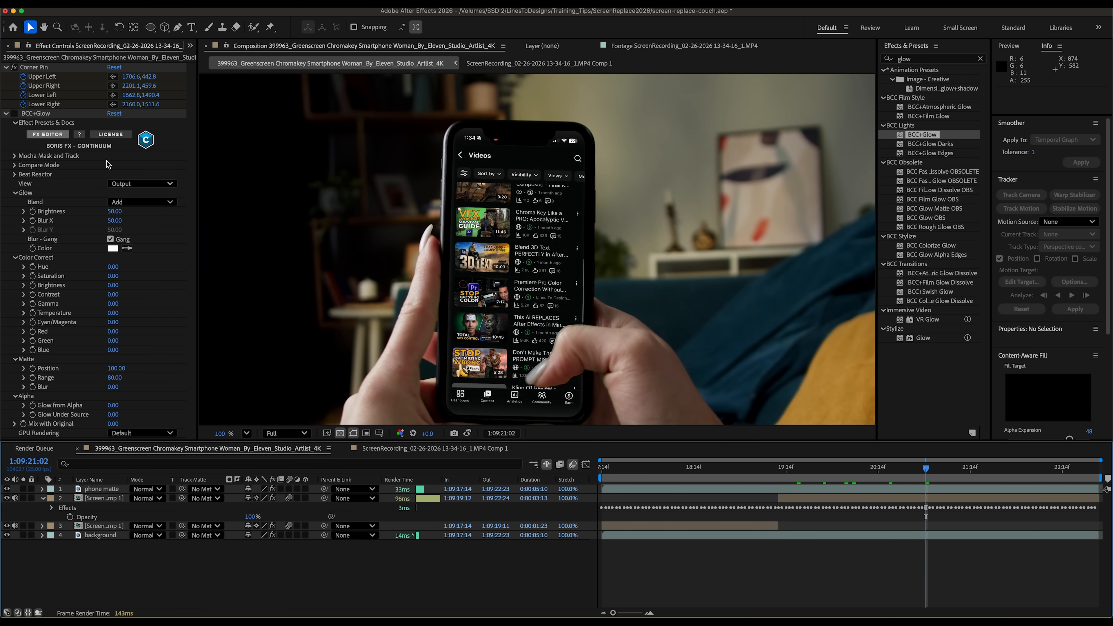
{"action": "left_click", "coordinate": [15, 115]}
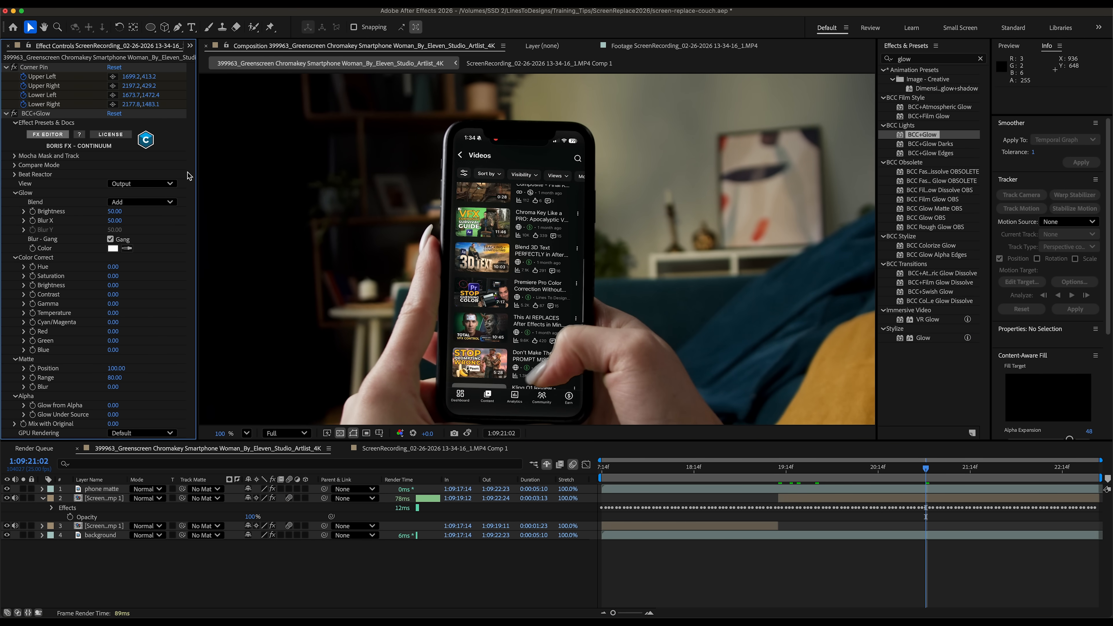
{"action": "left_click_drag", "start_coordinate": [916, 472], "coordinate": [1051, 467]}
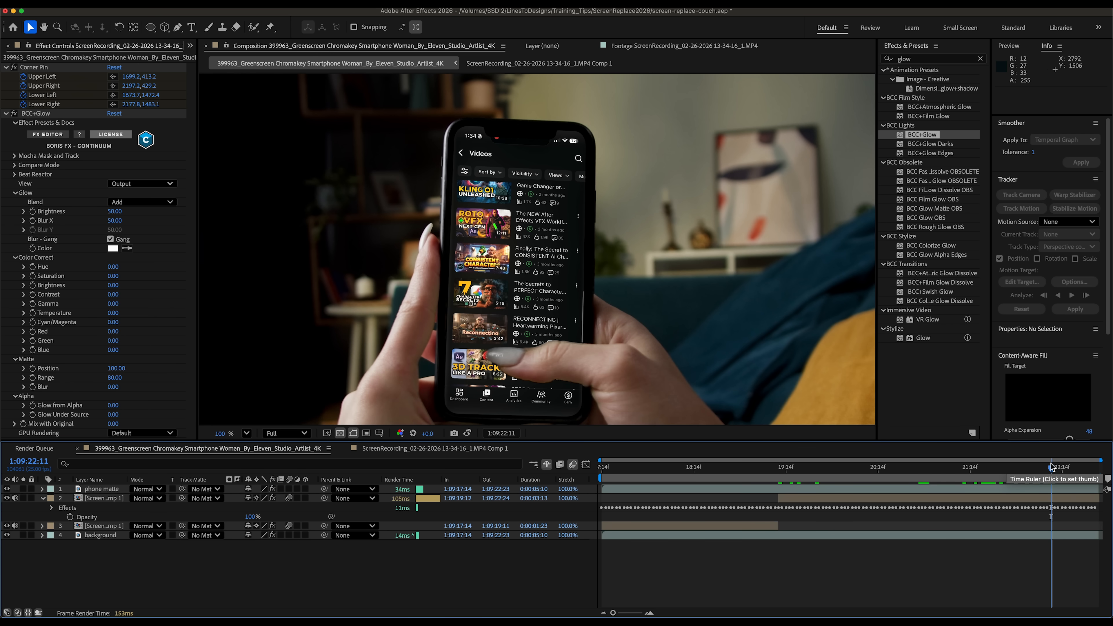